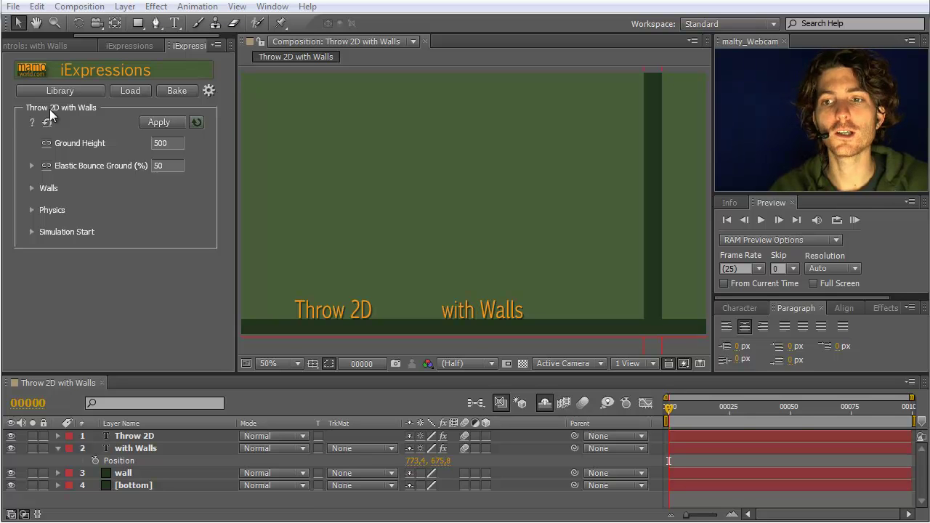
Select the 'with Walls' text layer in the composition viewer.
{"action": "left_click", "coordinate": [510, 312]}
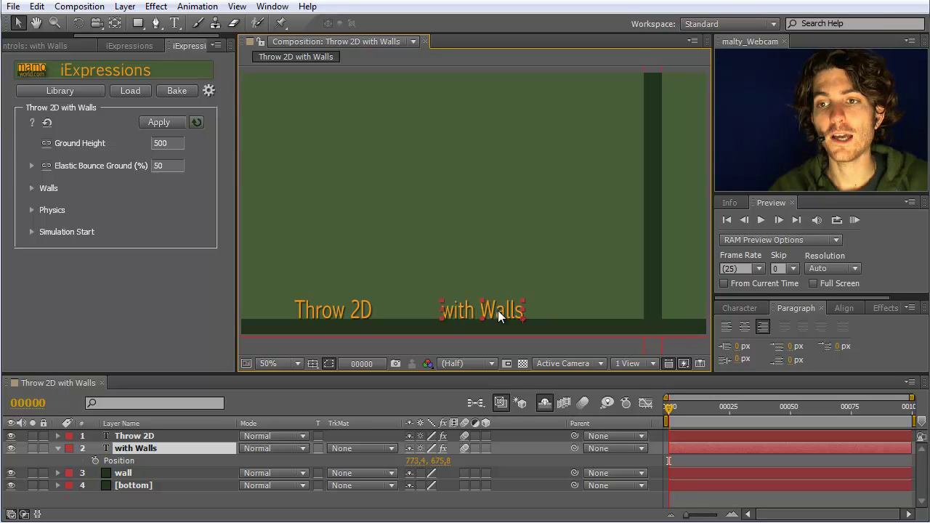
{"action": "mouse_move", "coordinate": [93, 147]}
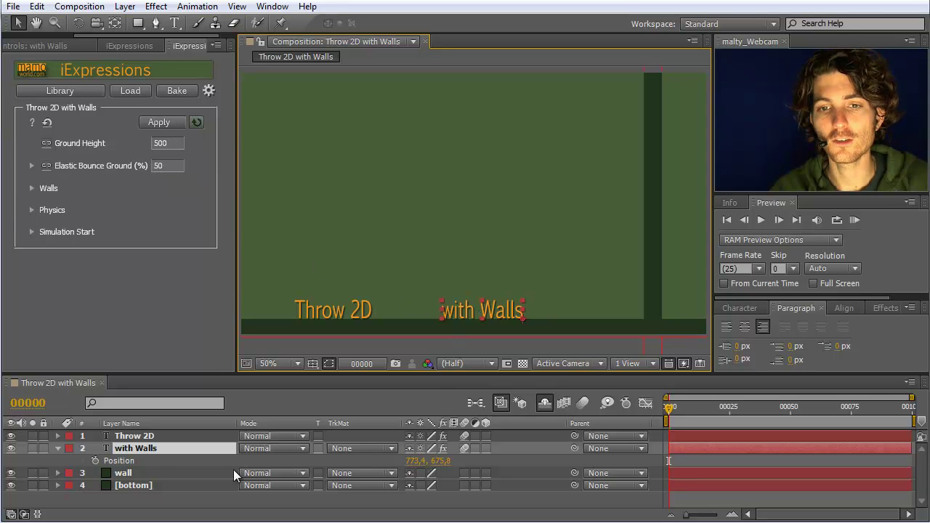
Key the 'with Walls' starting position and paste its Y value 675 into Ground Height.
{"action": "mouse_move", "coordinate": [488, 304]}
{"action": "left_mouse_down"}
{"action": "mouse_move", "coordinate": [489, 281]}
{"action": "mouse_move", "coordinate": [492, 311]}
{"action": "left_mouse_up"}
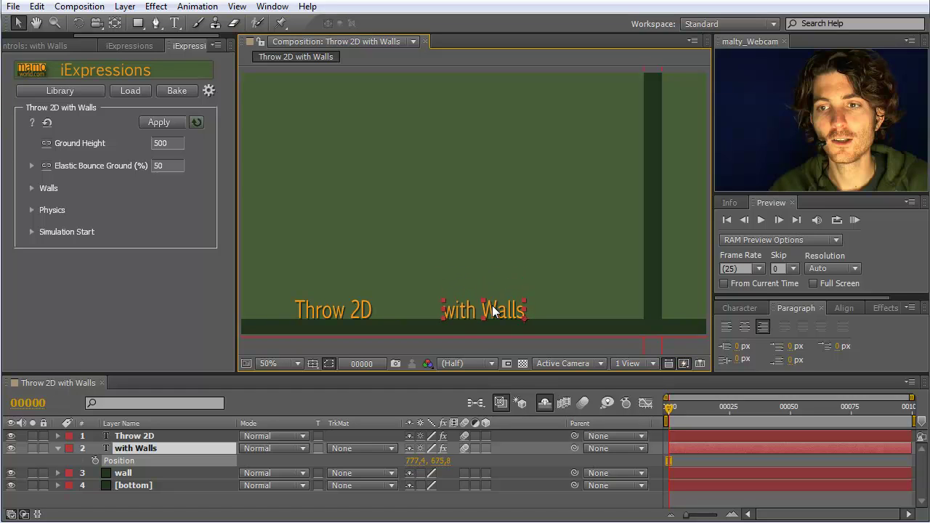
{"action": "left_click", "coordinate": [440, 461]}
{"action": "left_click", "coordinate": [457, 461]}
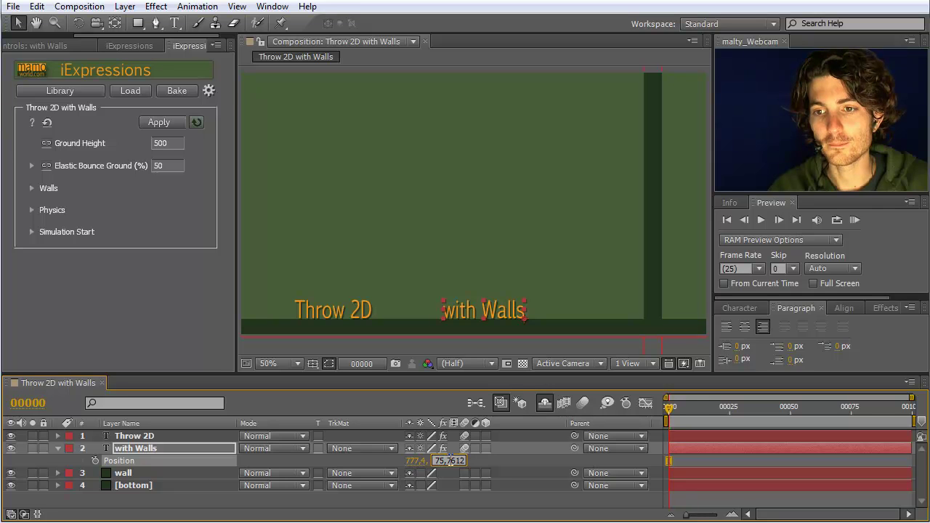
{"action": "left_click_drag", "start_coordinate": [445, 460], "coordinate": [435, 461]}
{"action": "key", "text": "ctrl+c"}
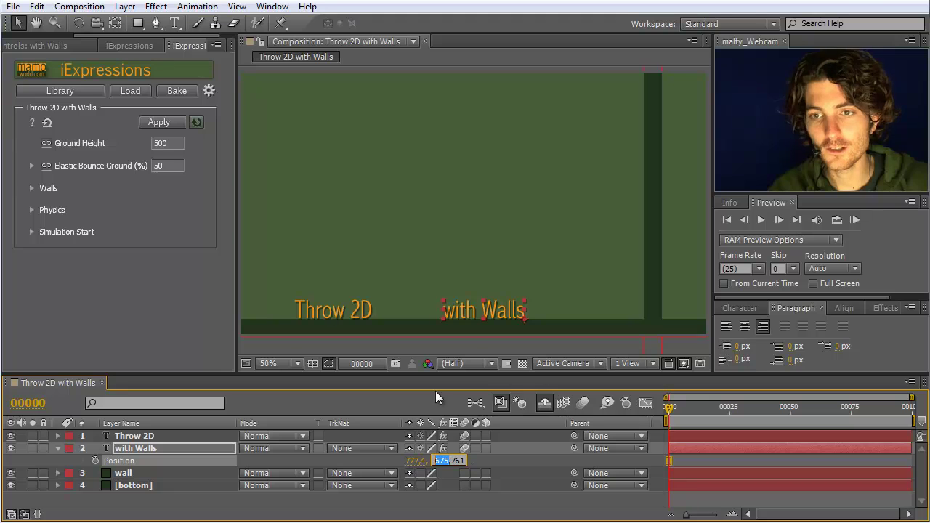
{"action": "left_click", "coordinate": [182, 144]}
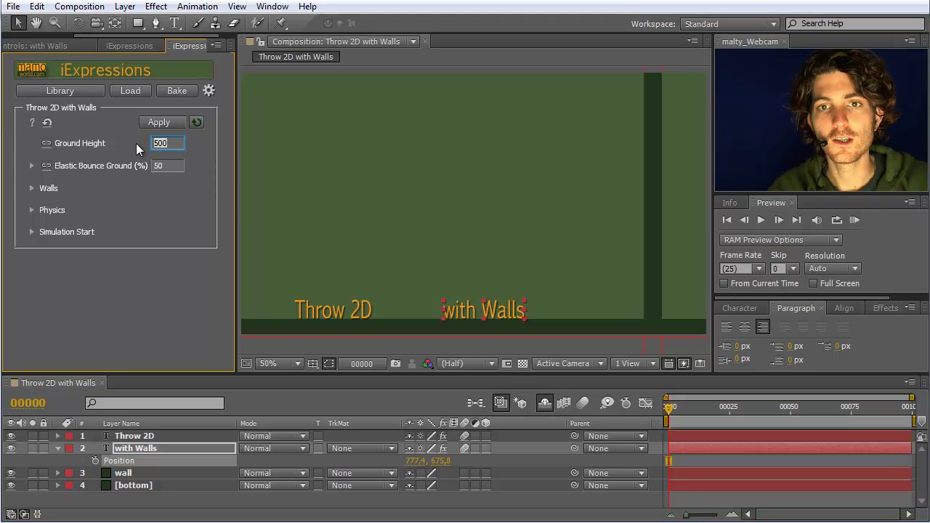
{"action": "key", "text": "ctrl+v"}
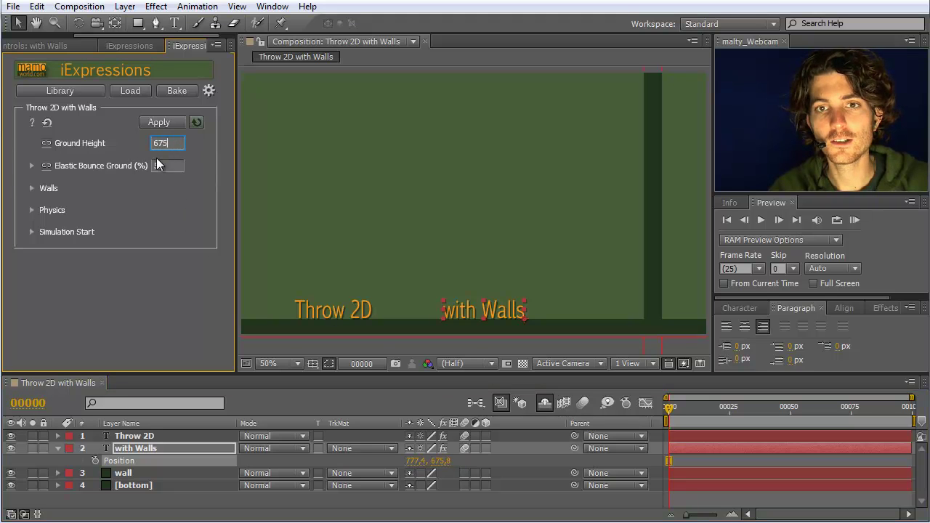
Expand the Walls settings and move 'with Walls' beside the wall at 1107.4, 553.8.
{"action": "left_click", "coordinate": [36, 187]}
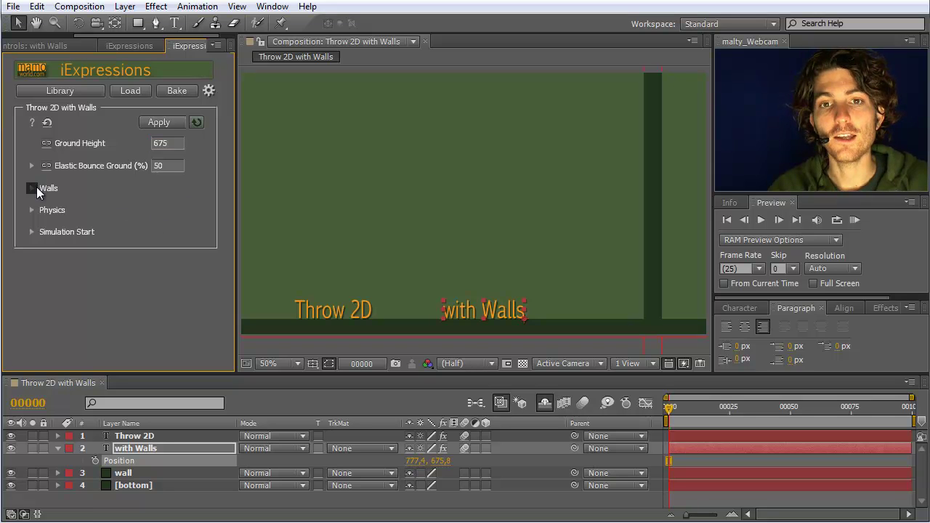
{"action": "left_click", "coordinate": [36, 187]}
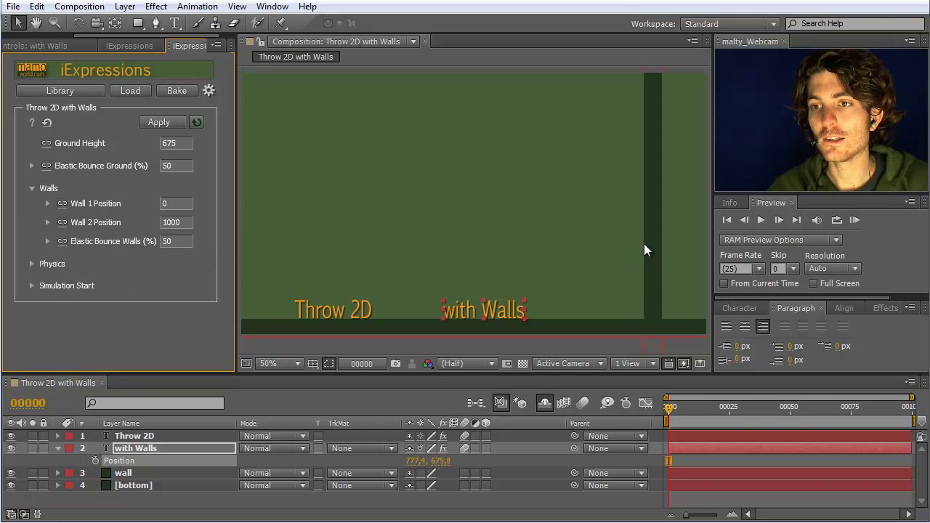
{"action": "left_click_drag", "start_coordinate": [509, 312], "coordinate": [629, 269]}
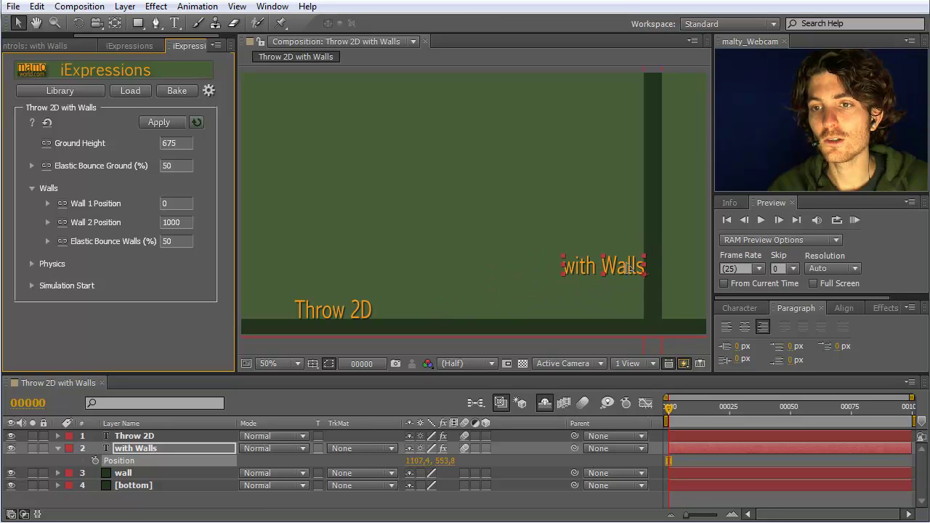
{"action": "left_click", "coordinate": [638, 305]}
{"action": "left_click", "coordinate": [601, 269]}
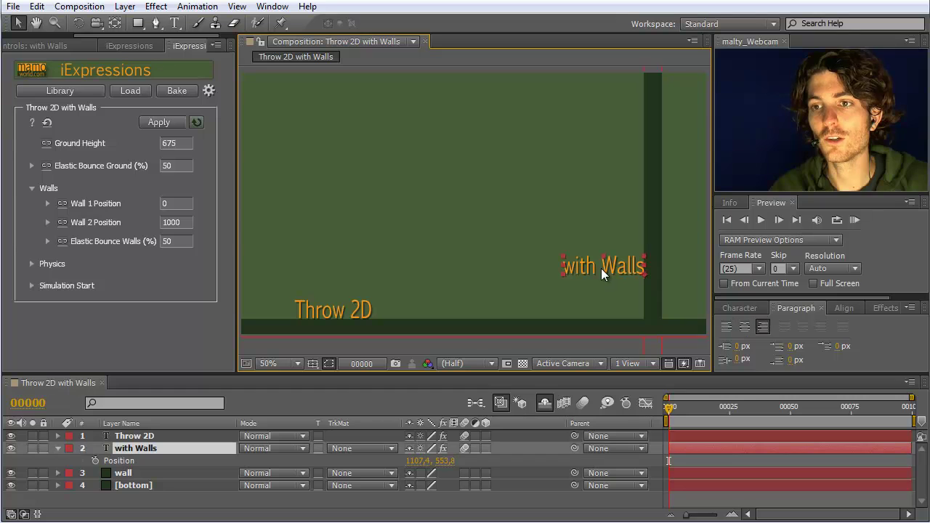
{"action": "left_click", "coordinate": [603, 289]}
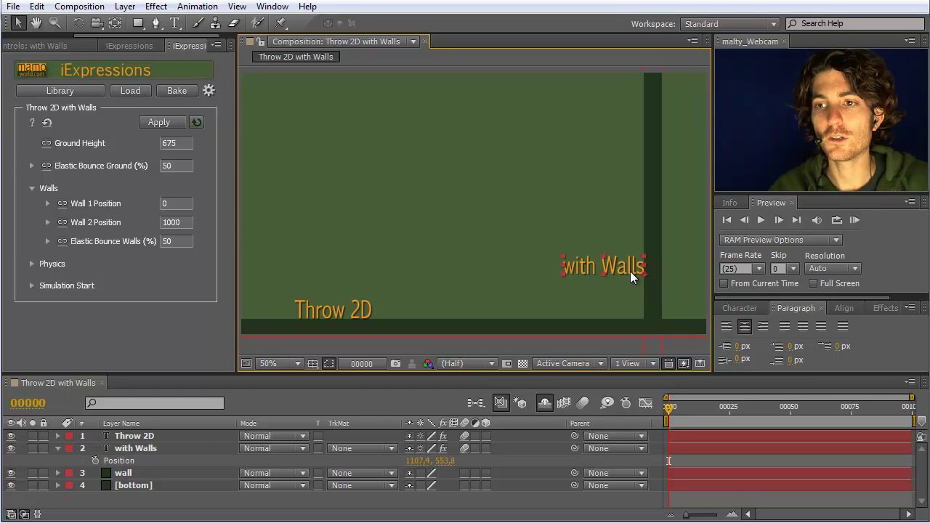
{"action": "left_click", "coordinate": [625, 270]}
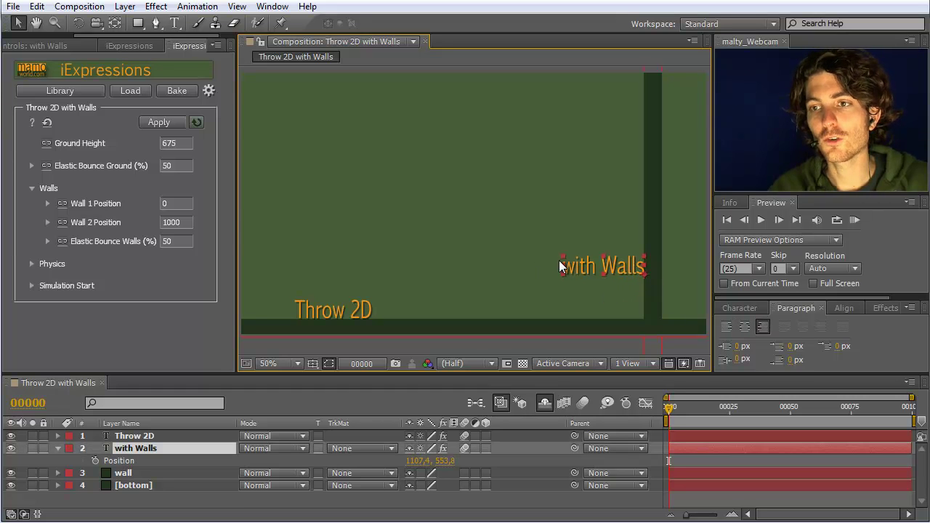
Set Wall 1 Position to the text's X position, 1107.35.
{"action": "left_click", "coordinate": [418, 462]}
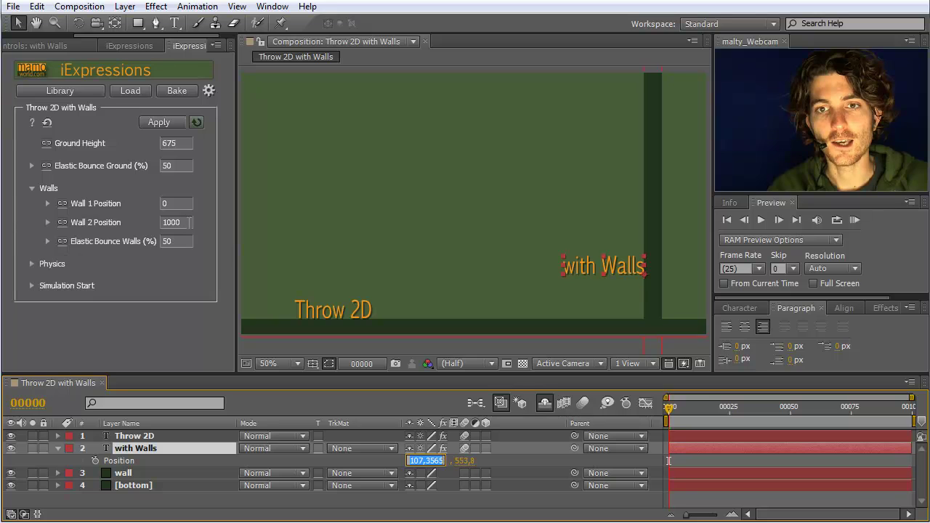
{"action": "left_click", "coordinate": [175, 222]}
{"action": "left_click", "coordinate": [188, 202]}
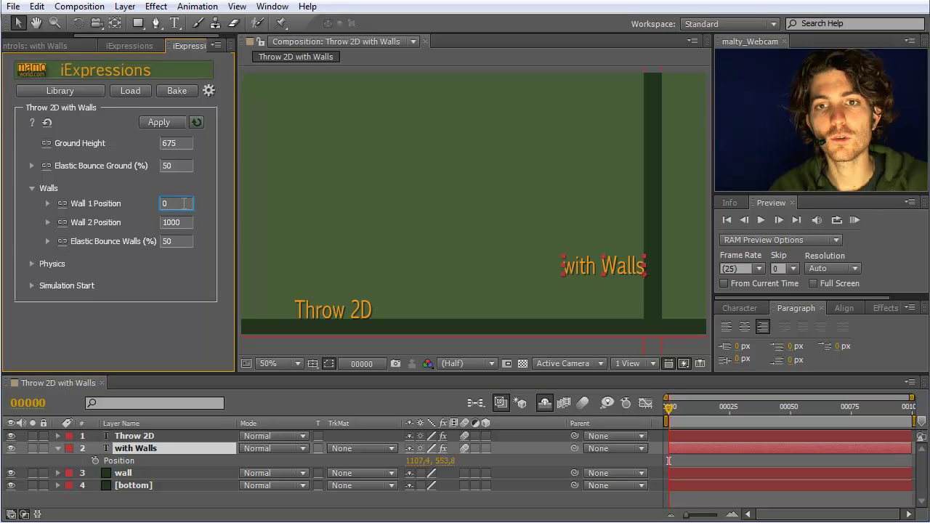
{"action": "type", "text": "3565"}
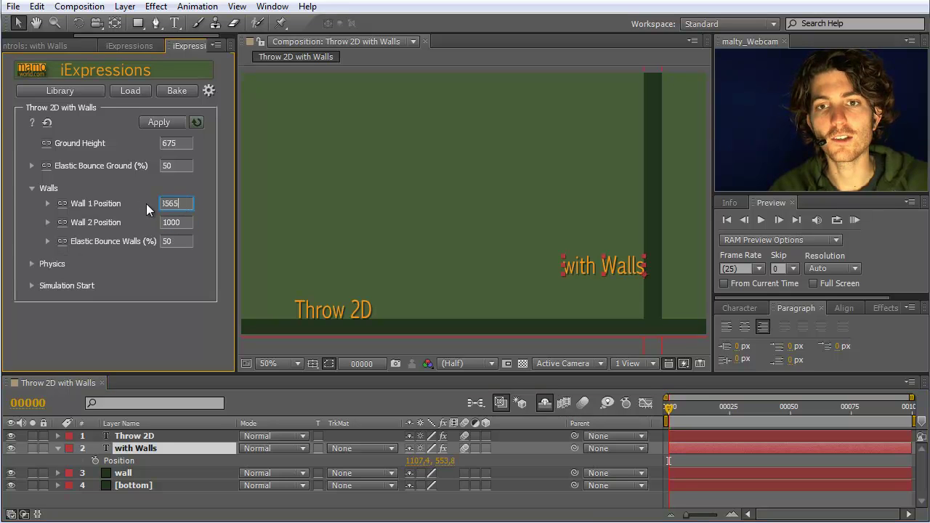
{"action": "left_click", "coordinate": [188, 220]}
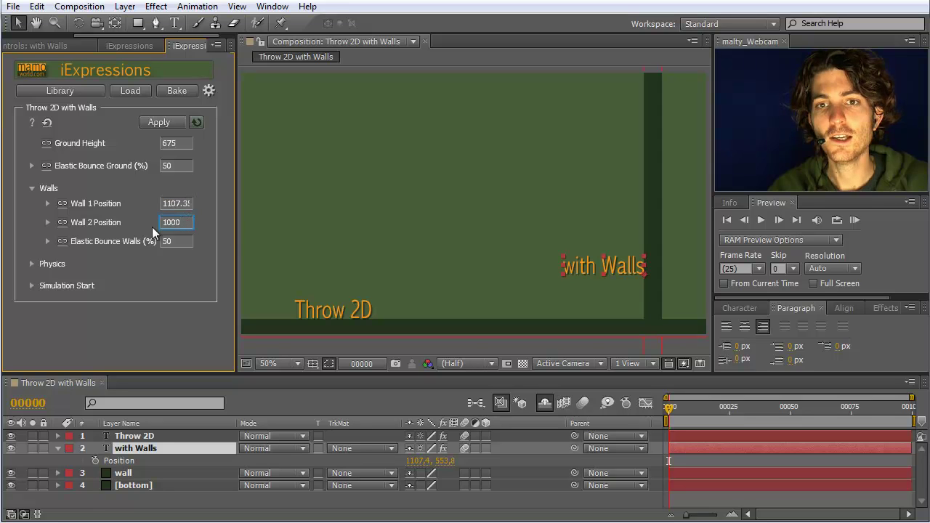
Set Wall 2 Position to 2000 and apply Throw 2D with Walls to Position.
{"action": "mouse_move", "coordinate": [90, 222]}
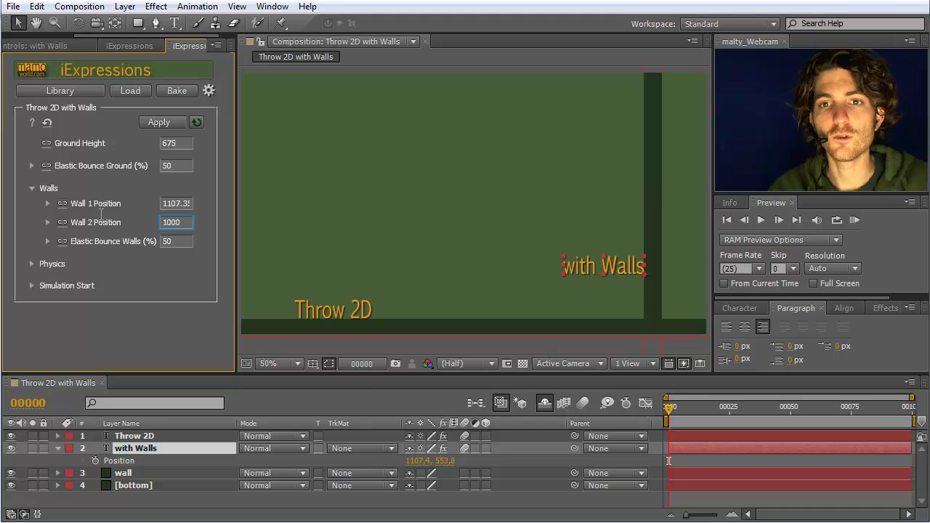
{"action": "key", "text": "Return"}
{"action": "type", "text": "2000"}
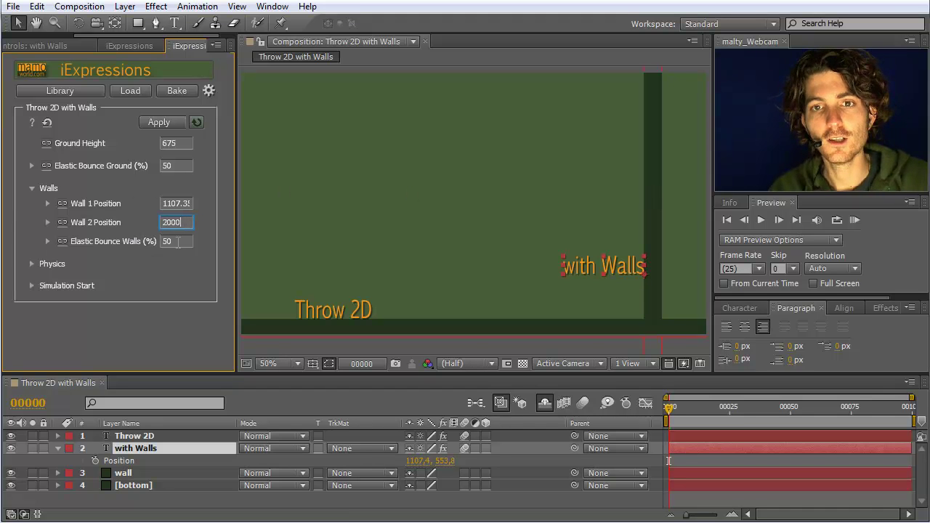
{"action": "left_click", "coordinate": [181, 242]}
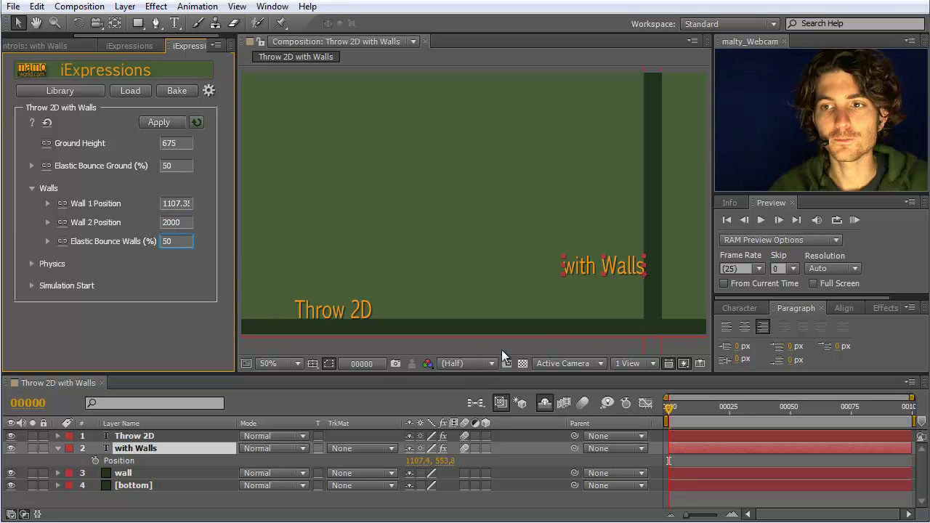
{"action": "left_click", "coordinate": [125, 462]}
{"action": "left_click", "coordinate": [155, 119]}
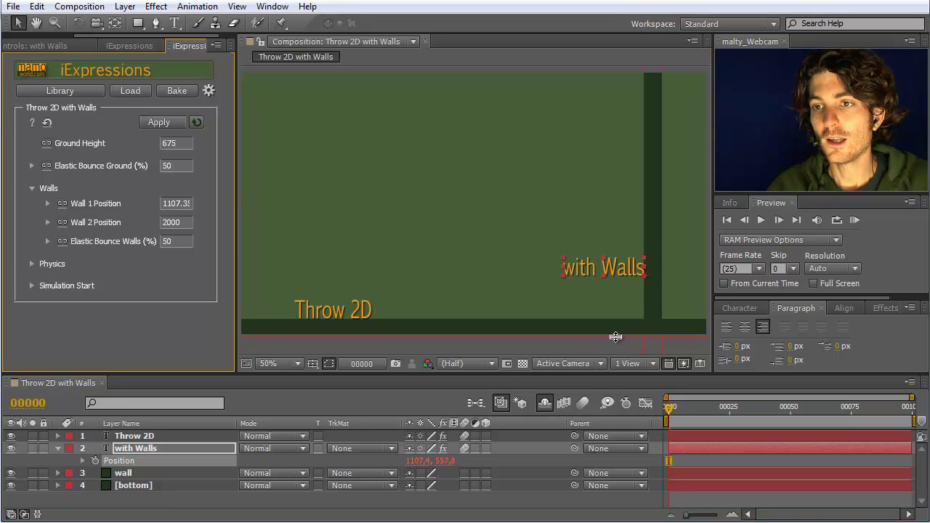
Return 'with Walls' to the floor and key Position at frames 0 and 1, thrown up-right.
{"action": "mouse_move", "coordinate": [668, 406]}
{"action": "left_mouse_down"}
{"action": "mouse_move", "coordinate": [723, 408]}
{"action": "mouse_move", "coordinate": [651, 405]}
{"action": "mouse_move", "coordinate": [728, 403]}
{"action": "mouse_move", "coordinate": [653, 405]}
{"action": "mouse_move", "coordinate": [705, 405]}
{"action": "mouse_move", "coordinate": [668, 405]}
{"action": "left_mouse_up"}
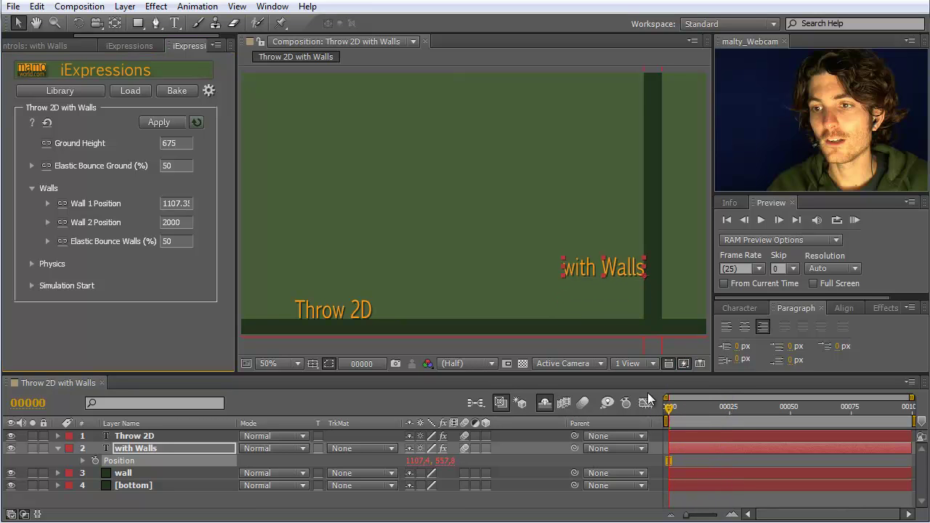
{"action": "left_click_drag", "start_coordinate": [616, 266], "coordinate": [499, 315]}
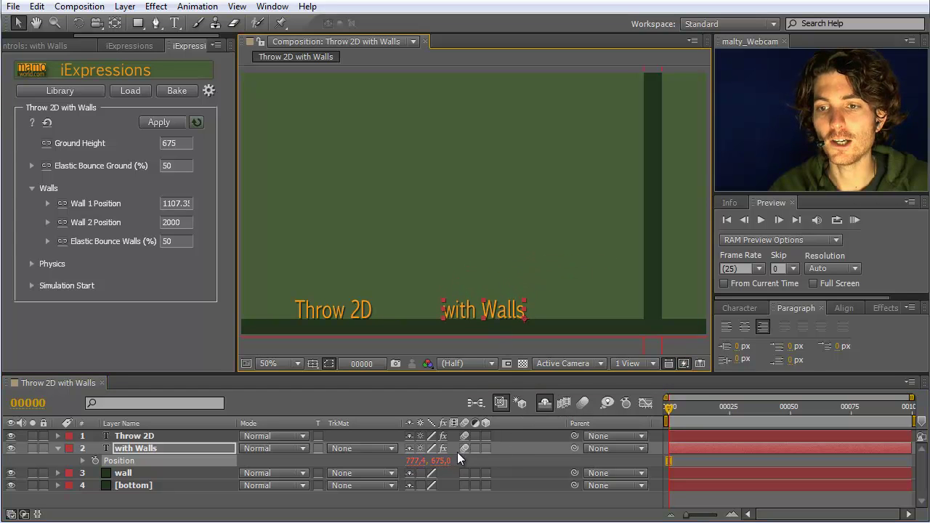
{"action": "left_click", "coordinate": [96, 460]}
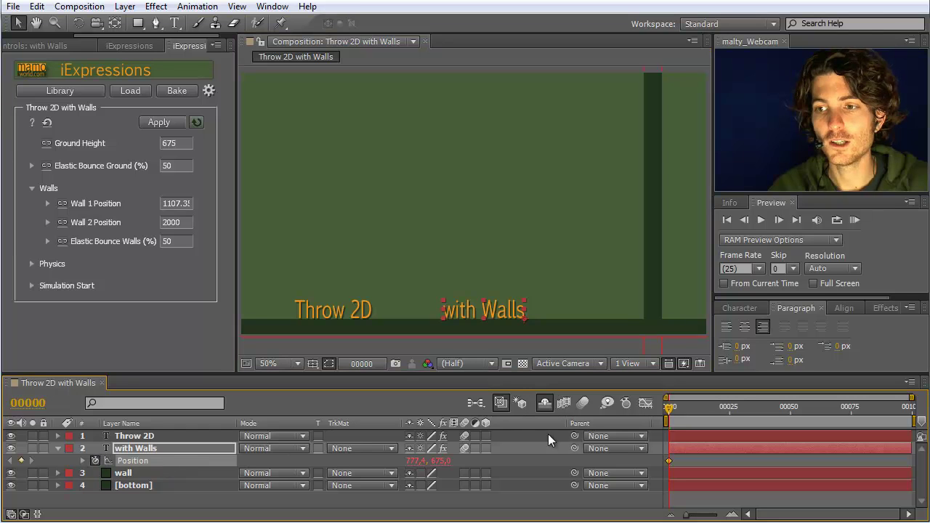
{"action": "left_click_drag", "start_coordinate": [667, 409], "coordinate": [670, 409]}
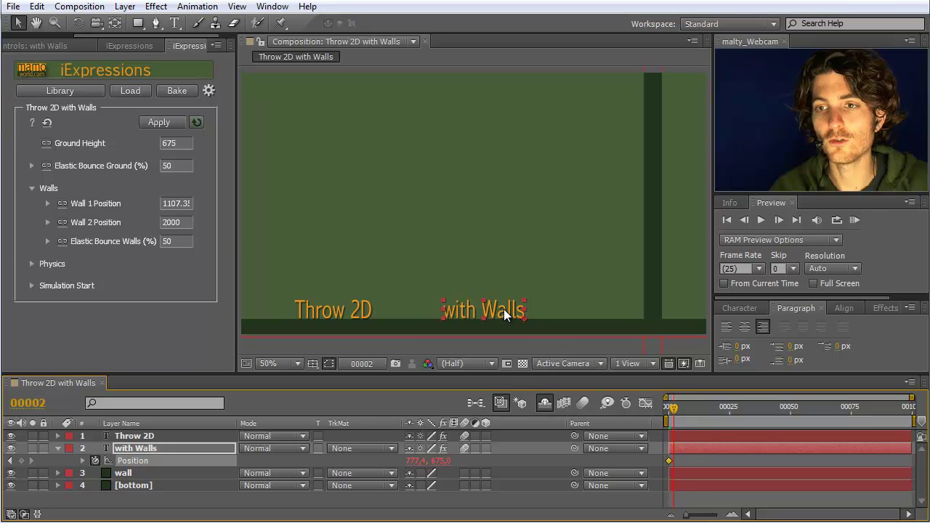
{"action": "left_click_drag", "start_coordinate": [516, 308], "coordinate": [556, 279]}
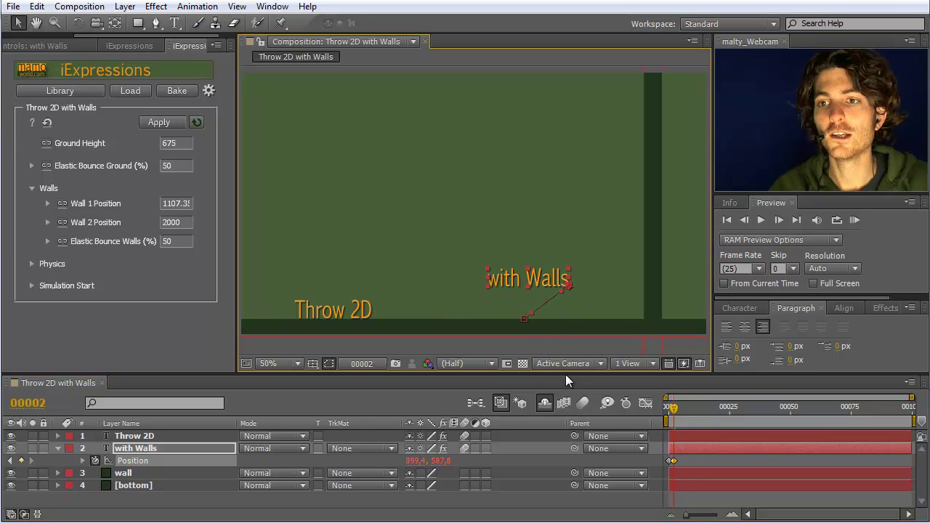
{"action": "left_click_drag", "start_coordinate": [671, 411], "coordinate": [722, 412]}
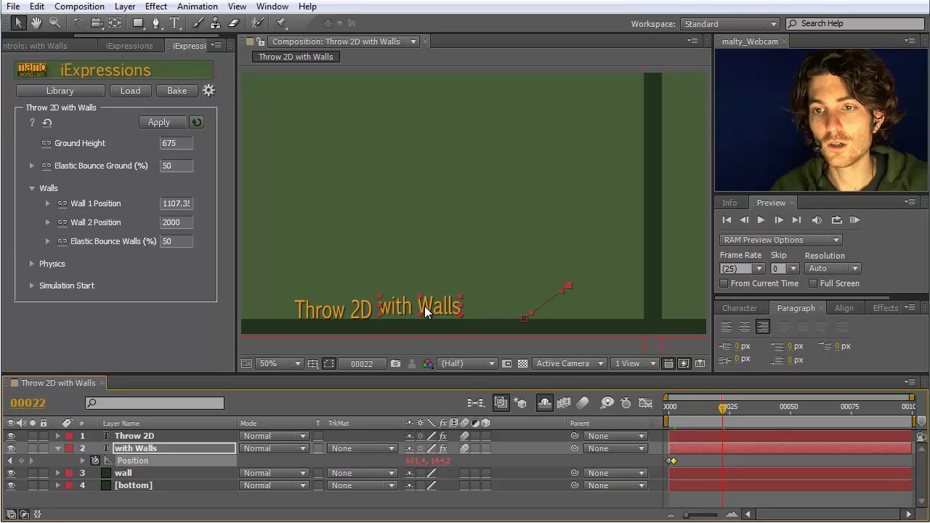
Disable the throw expression and key 'with Walls' at frame 22 on the ground beside 'Throw 2D'.
{"action": "left_click_drag", "start_coordinate": [427, 310], "coordinate": [522, 270]}
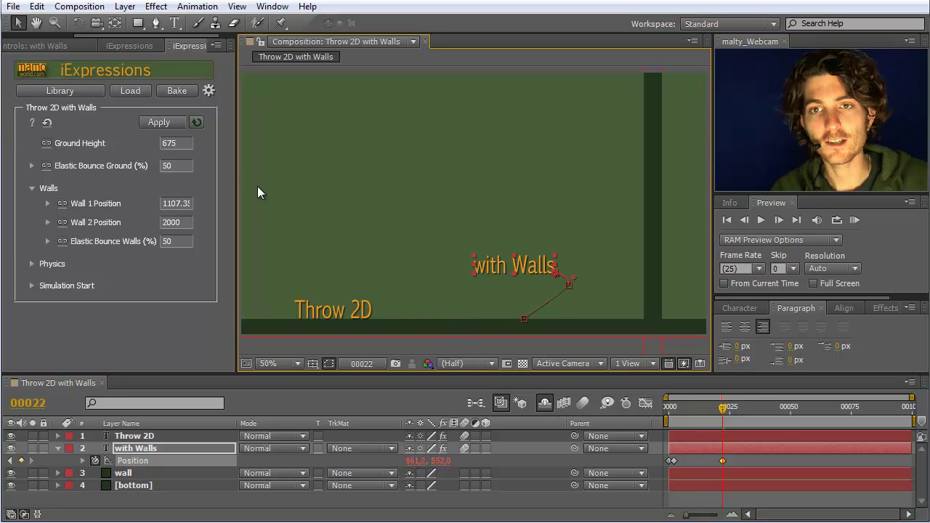
{"action": "key", "text": "ctrl+z"}
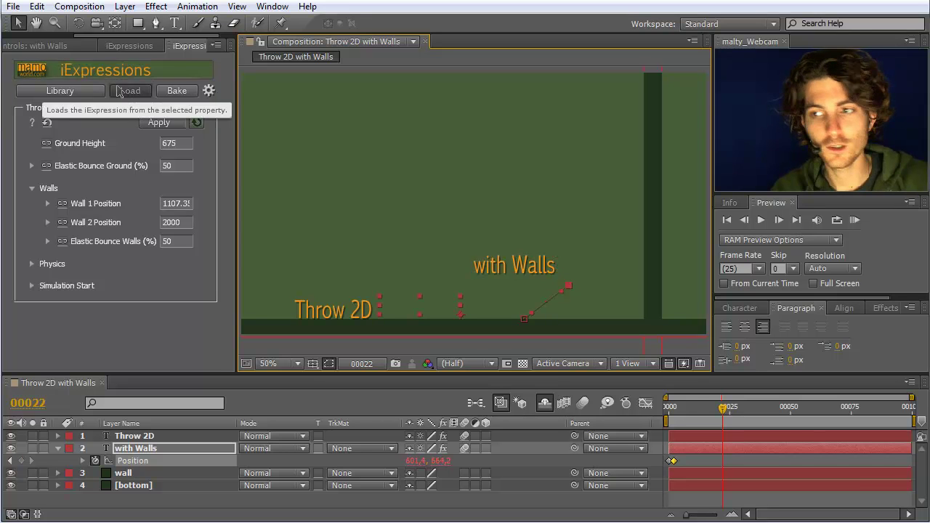
{"action": "left_click", "coordinate": [82, 461]}
{"action": "left_click", "coordinate": [422, 472]}
{"action": "left_click_drag", "start_coordinate": [537, 280], "coordinate": [423, 314]}
{"action": "key", "text": "period"}
{"action": "left_click_drag", "start_coordinate": [356, 318], "coordinate": [448, 154]}
{"action": "key", "text": "Left"}
{"action": "key", "text": "Down"}
{"action": "key", "text": "Down"}
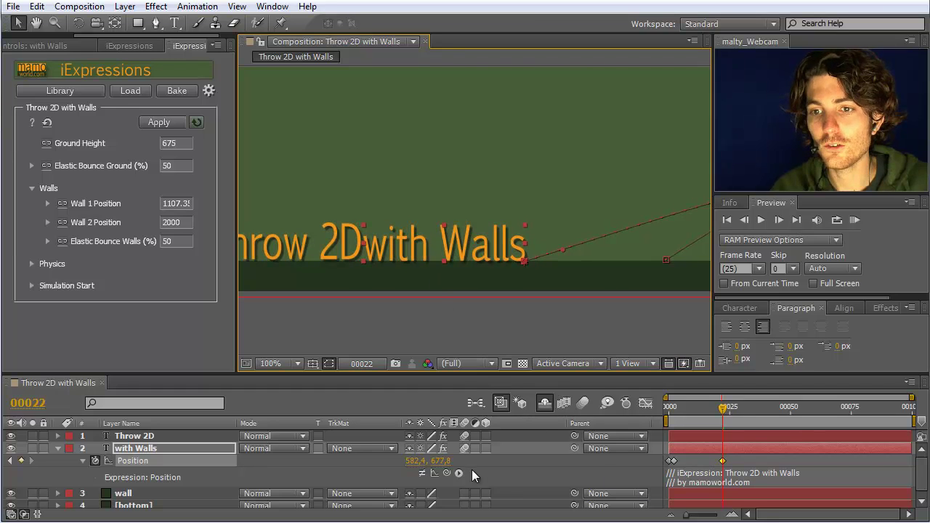
Paste the text's X position, 582.356, into Wall 2 Position.
{"action": "left_click", "coordinate": [433, 462]}
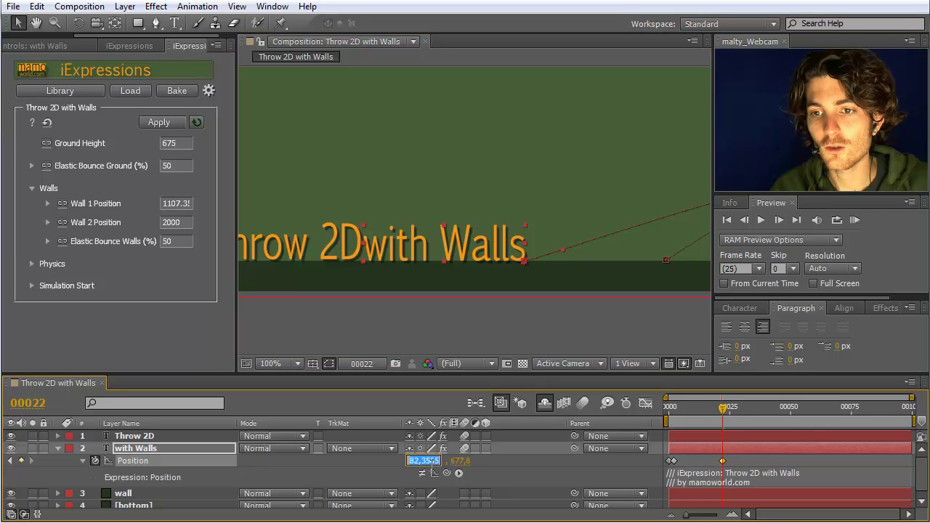
{"action": "left_click", "coordinate": [178, 223]}
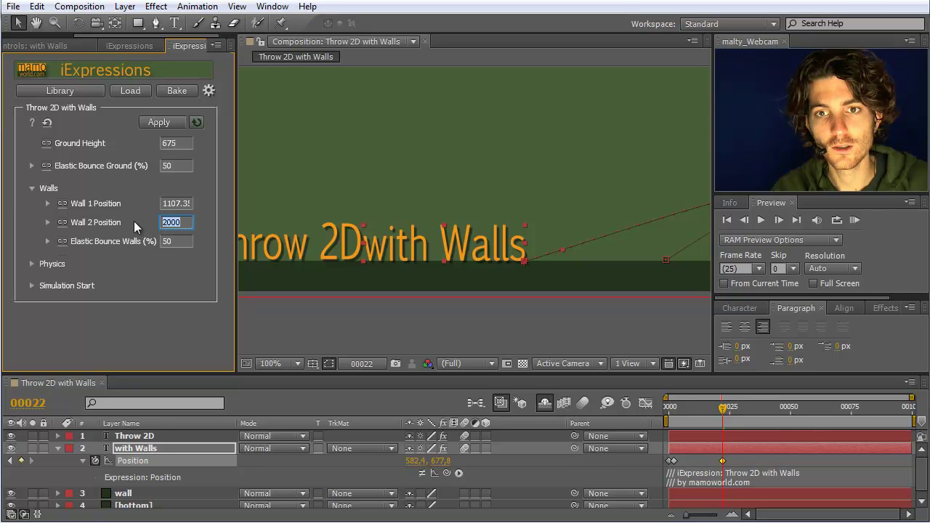
{"action": "type", "text": "582.356"}
{"action": "key", "text": "Tab"}
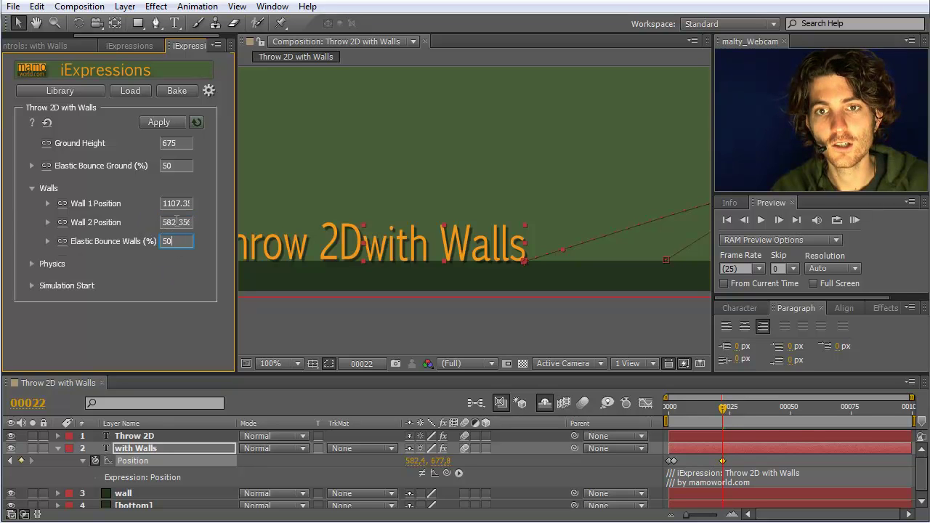
Zoom back out to the full composition and select the Position keyframes.
{"action": "left_click", "coordinate": [424, 198]}
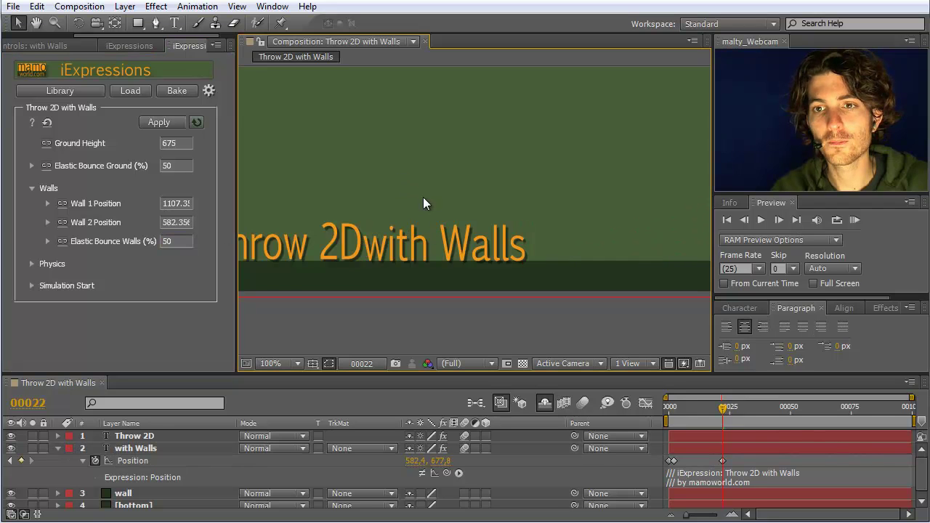
{"action": "key", "text": "comma"}
{"action": "key", "text": "h"}
{"action": "left_click_drag", "start_coordinate": [622, 131], "coordinate": [606, 210]}
{"action": "key", "text": "v"}
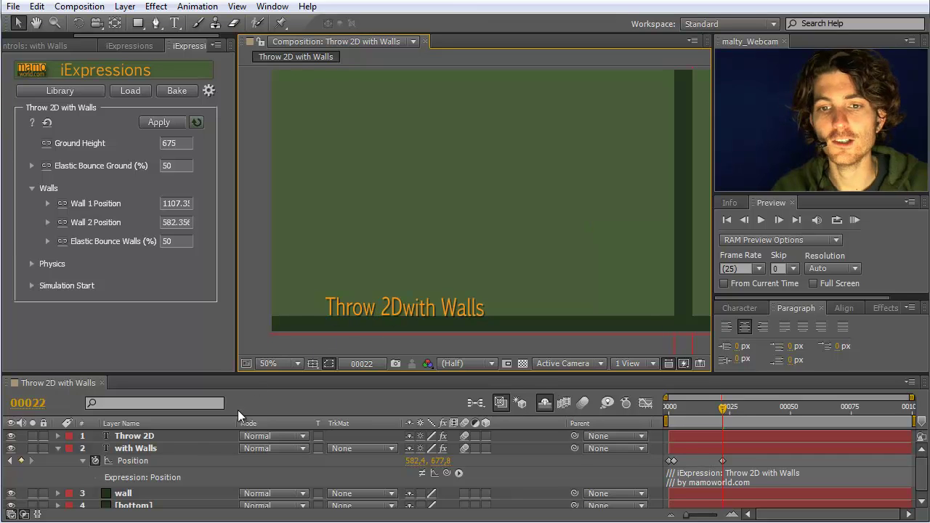
{"action": "left_click", "coordinate": [143, 463]}
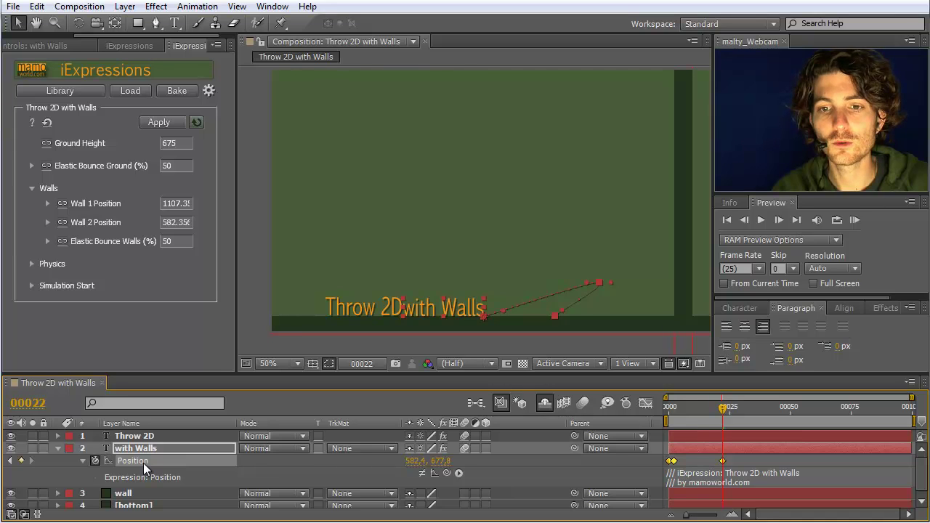
Reapply the throw with the new wall and delete the frame-22 Position keyframe.
{"action": "left_click", "coordinate": [158, 121]}
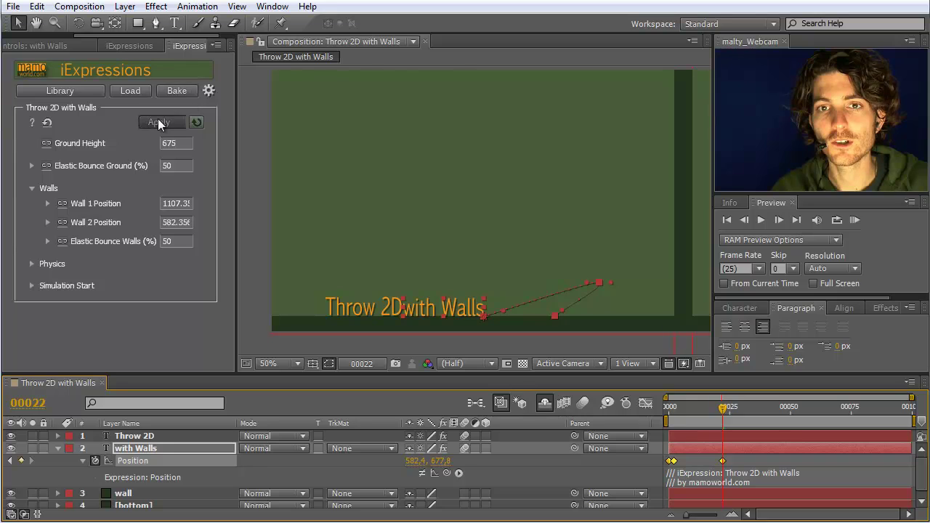
{"action": "left_click", "coordinate": [728, 461]}
{"action": "left_click", "coordinate": [722, 461]}
{"action": "key", "text": "Delete"}
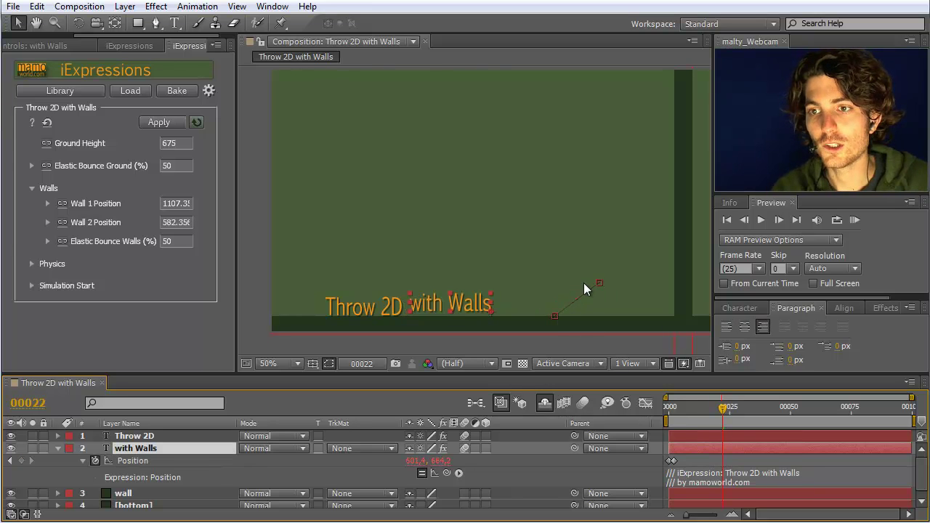
Scrub through the throw motion and start a RAM Preview.
{"action": "left_click_drag", "start_coordinate": [723, 409], "coordinate": [862, 407]}
{"action": "left_click_drag", "start_coordinate": [854, 407], "coordinate": [790, 408]}
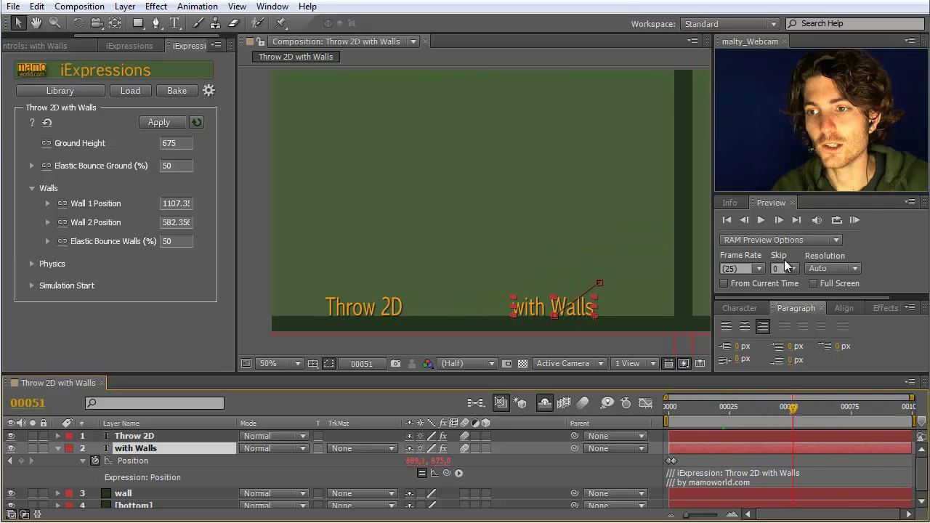
{"action": "left_click", "coordinate": [857, 220]}
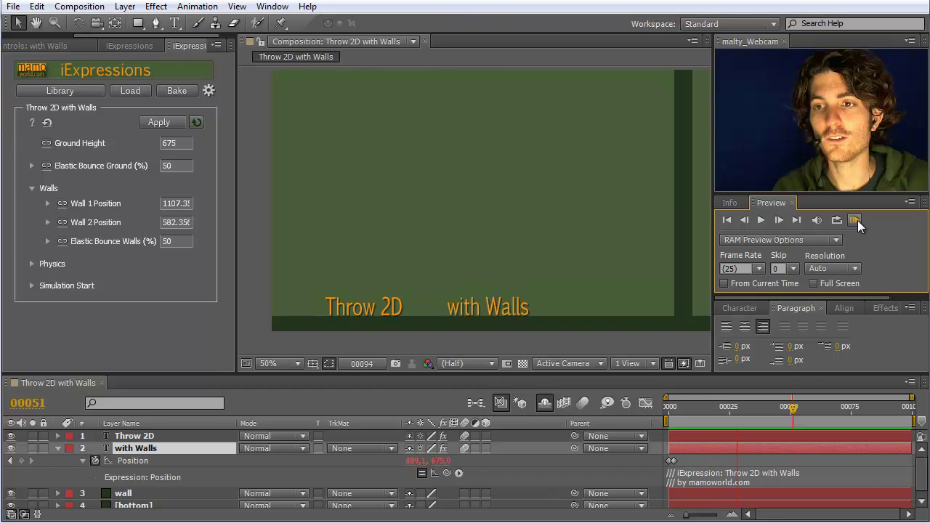
Stop the RAM Preview with the composition at frame 51.
{"action": "left_click", "coordinate": [856, 220]}
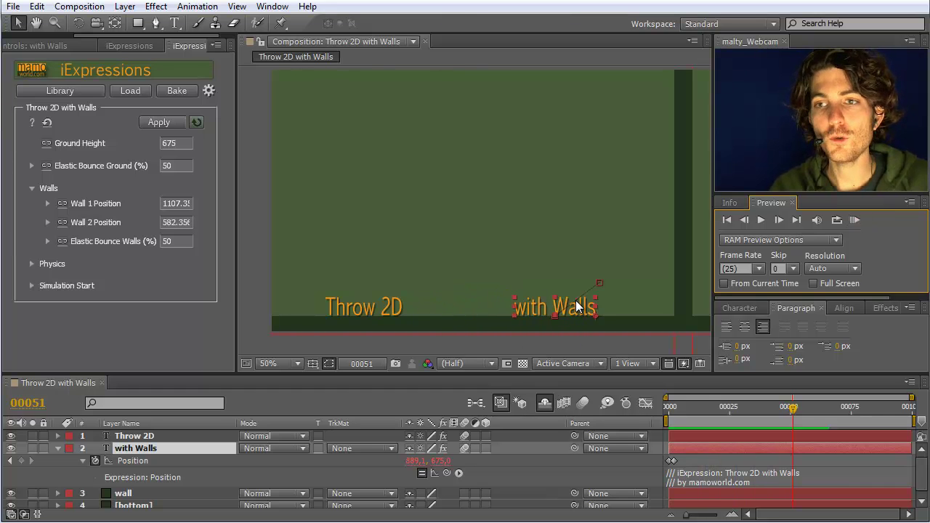
{"action": "mouse_move", "coordinate": [149, 167]}
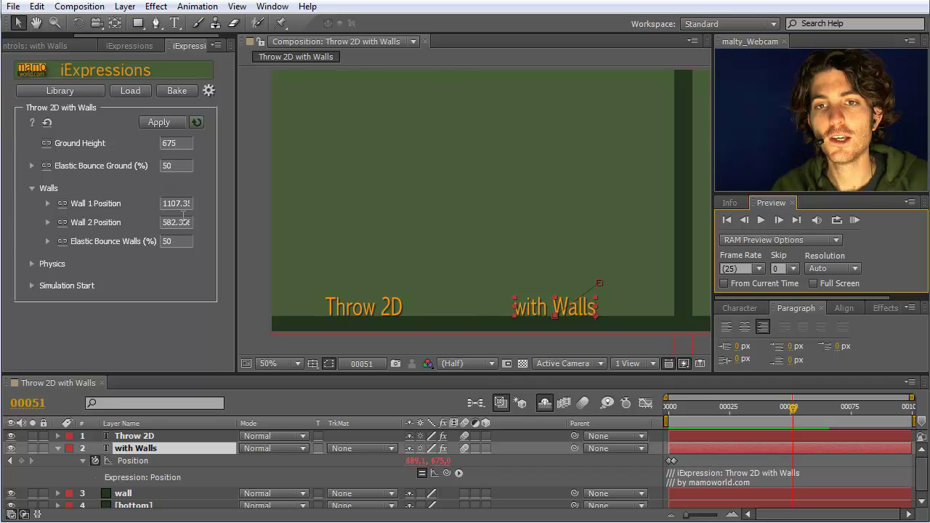
Lower Elastic Bounce Walls to zero, reapply the throw and scrub the bounce.
{"action": "left_click", "coordinate": [180, 241]}
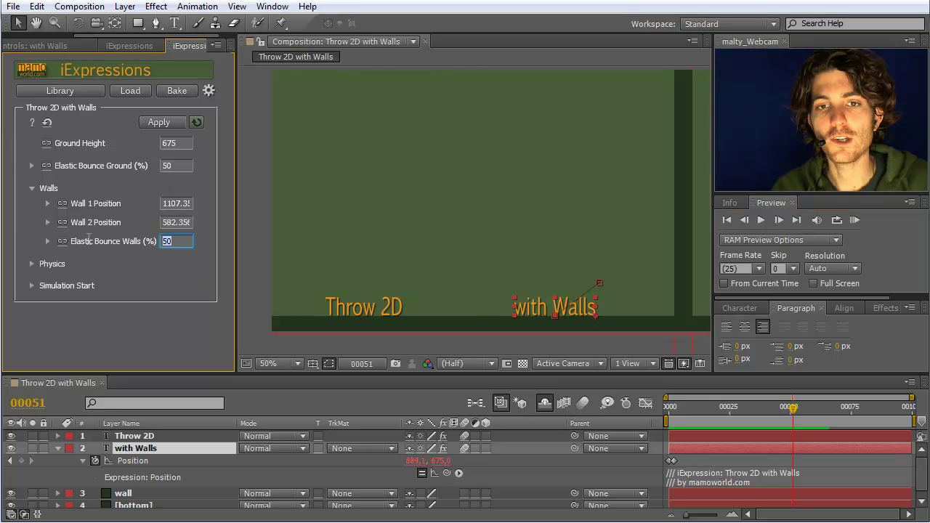
{"action": "mouse_move", "coordinate": [98, 247]}
{"action": "left_click", "coordinate": [49, 243]}
{"action": "left_click_drag", "start_coordinate": [137, 260], "coordinate": [85, 259]}
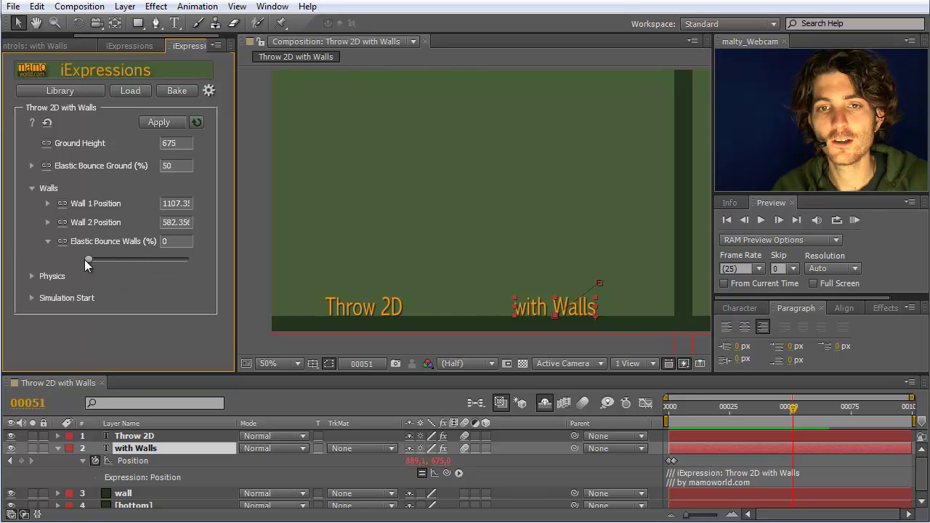
{"action": "left_click", "coordinate": [141, 458]}
{"action": "left_click", "coordinate": [162, 125]}
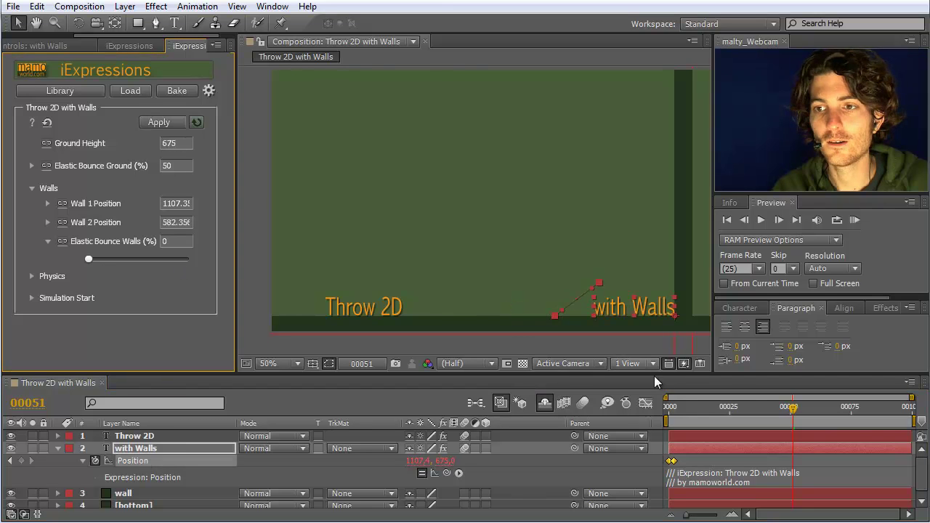
{"action": "left_click_drag", "start_coordinate": [791, 411], "coordinate": [676, 389]}
Raise Elastic Bounce Walls to 13.04%, then 100%, reapplying and reviewing each time.
{"action": "left_click_drag", "start_coordinate": [90, 259], "coordinate": [101, 259]}
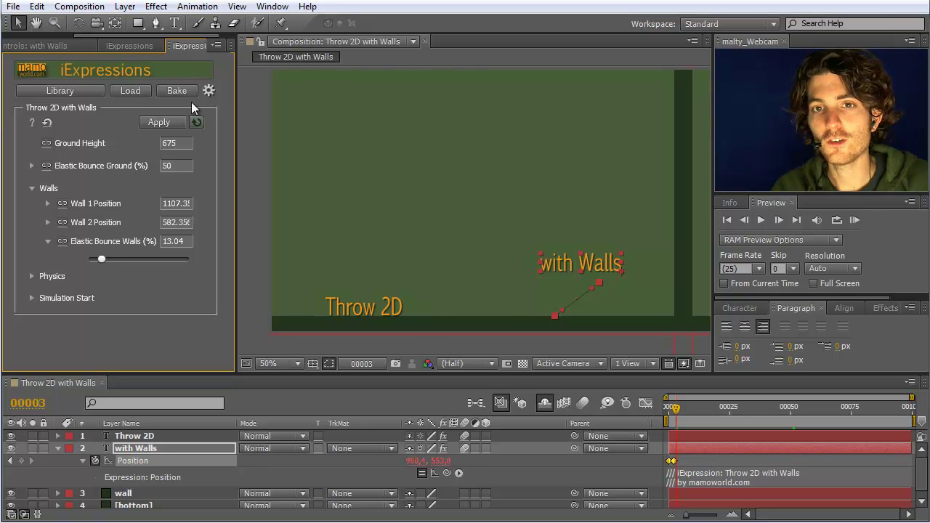
{"action": "left_click", "coordinate": [149, 125]}
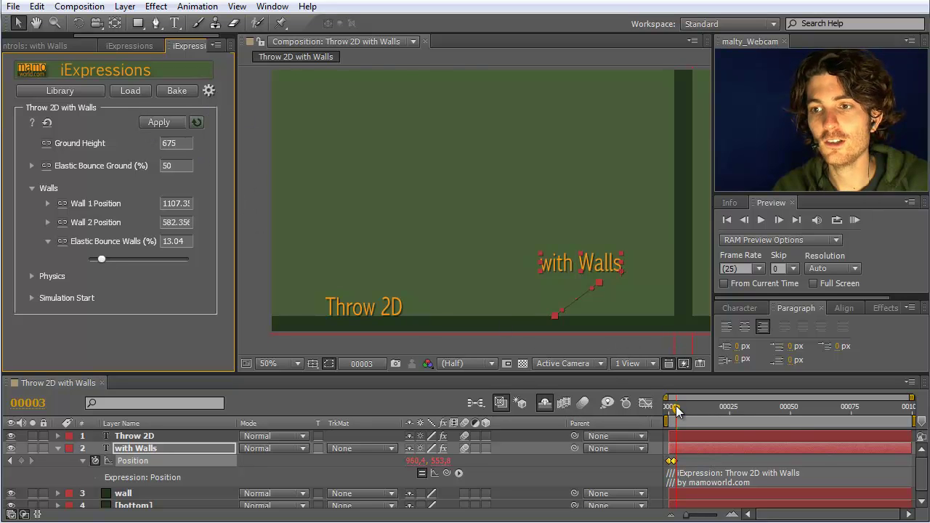
{"action": "left_click_drag", "start_coordinate": [676, 408], "coordinate": [845, 413]}
{"action": "left_click_drag", "start_coordinate": [102, 258], "coordinate": [203, 259]}
{"action": "left_click", "coordinate": [159, 122]}
{"action": "mouse_move", "coordinate": [837, 413]}
{"action": "left_mouse_down"}
{"action": "mouse_move", "coordinate": [684, 415]}
{"action": "mouse_move", "coordinate": [820, 415]}
{"action": "left_mouse_up"}
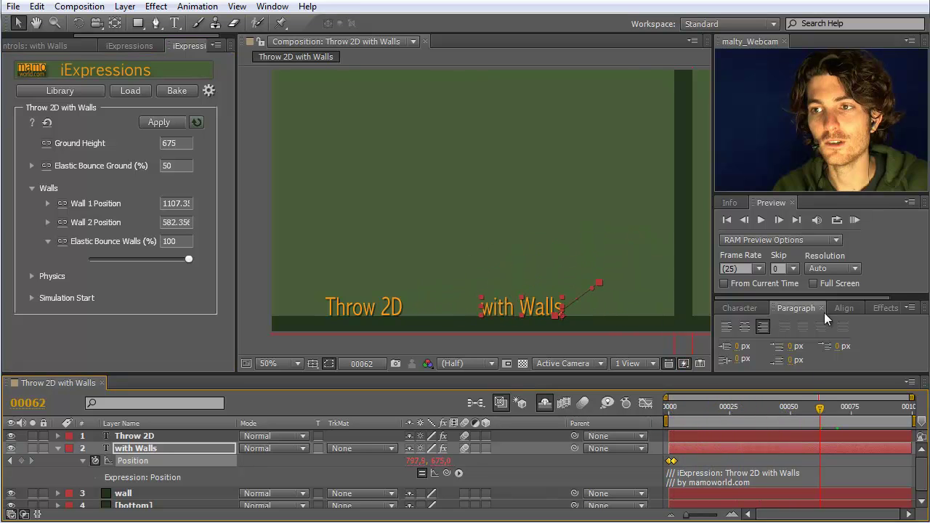
{"action": "left_click", "coordinate": [855, 220]}
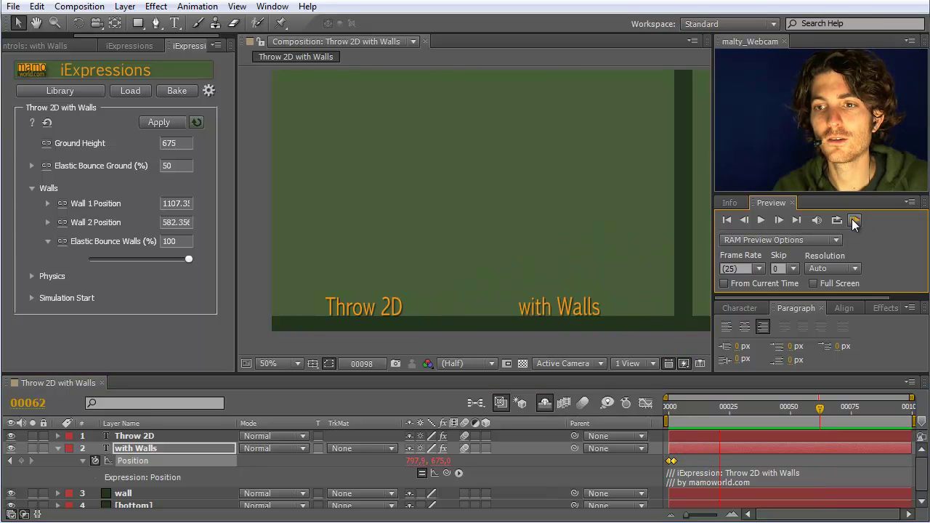
{"action": "left_click", "coordinate": [852, 218]}
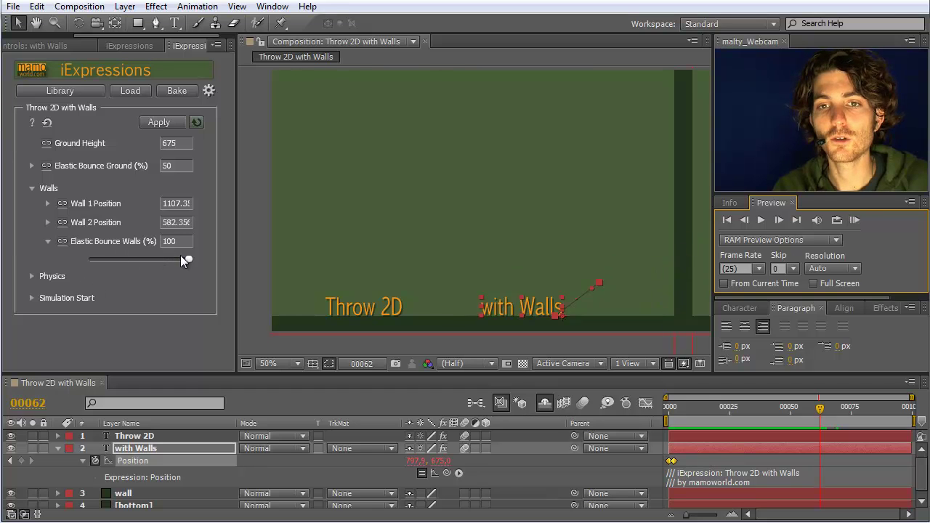
{"action": "mouse_move", "coordinate": [188, 259]}
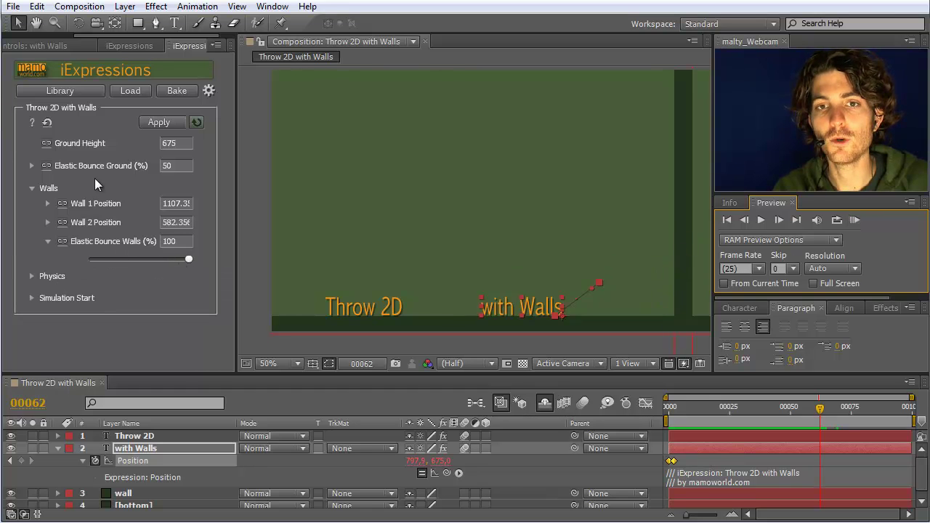
{"action": "mouse_move", "coordinate": [97, 164]}
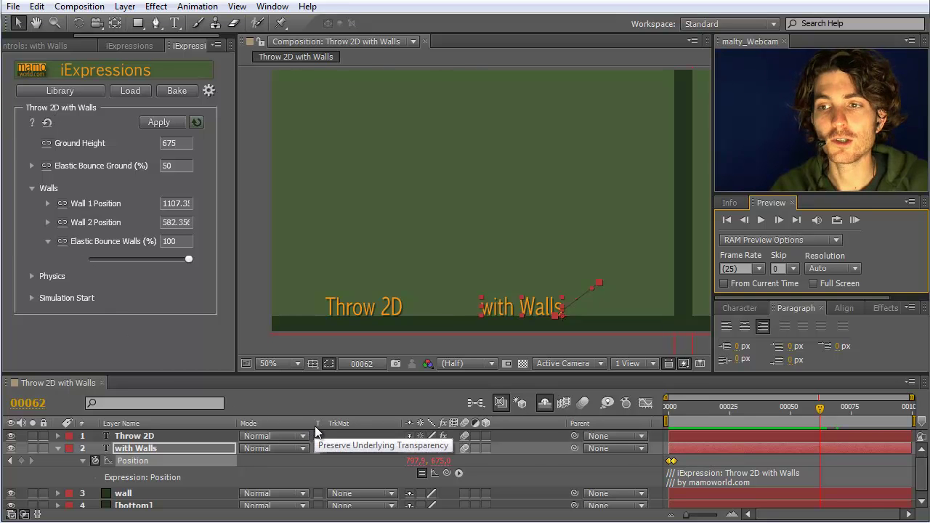
{"action": "left_click_drag", "start_coordinate": [815, 407], "coordinate": [716, 411]}
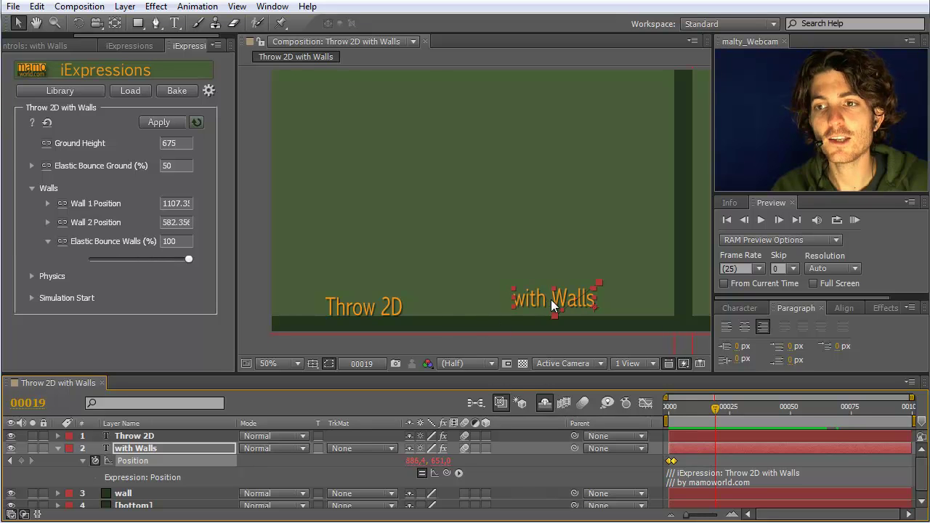
Set Elastic Bounce Walls to 50%, apply it, and scrub the timeline to check the rebound.
{"action": "left_click", "coordinate": [182, 244]}
{"action": "type", "text": "50"}
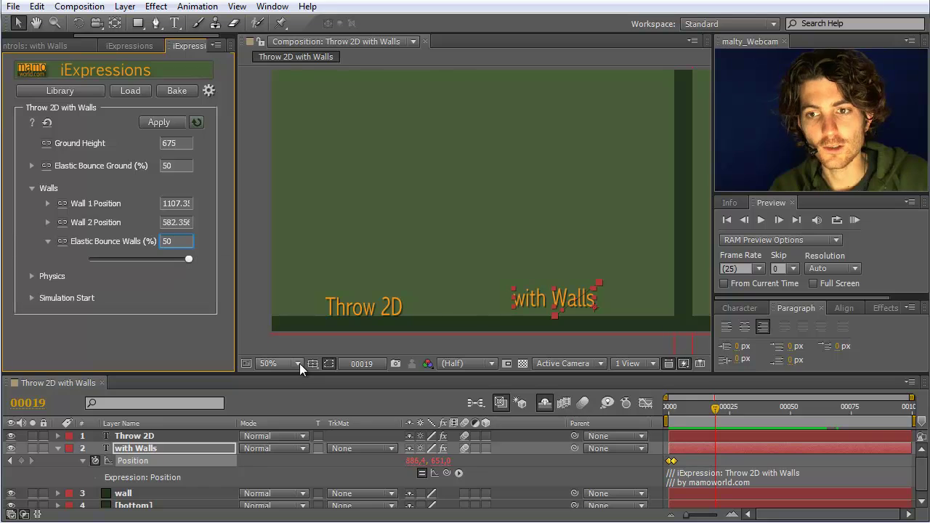
{"action": "left_click", "coordinate": [158, 120]}
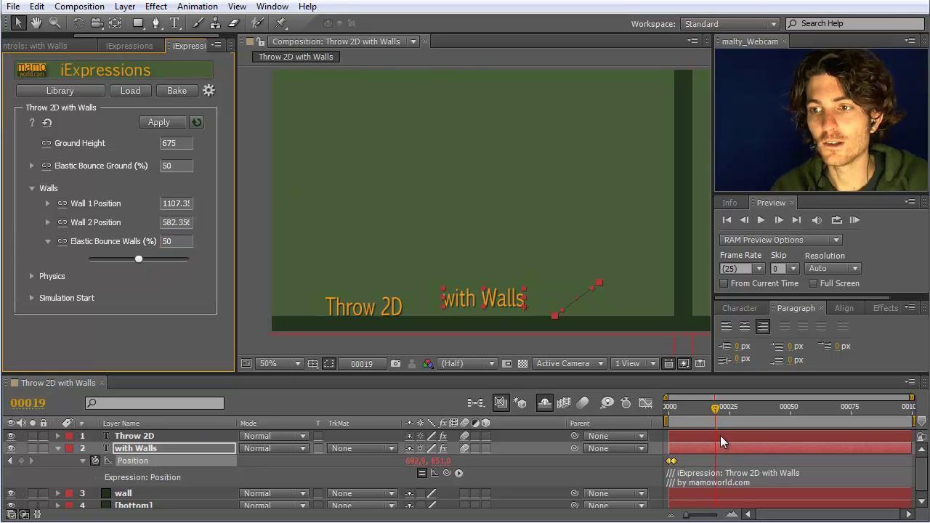
{"action": "left_click_drag", "start_coordinate": [690, 416], "coordinate": [836, 416]}
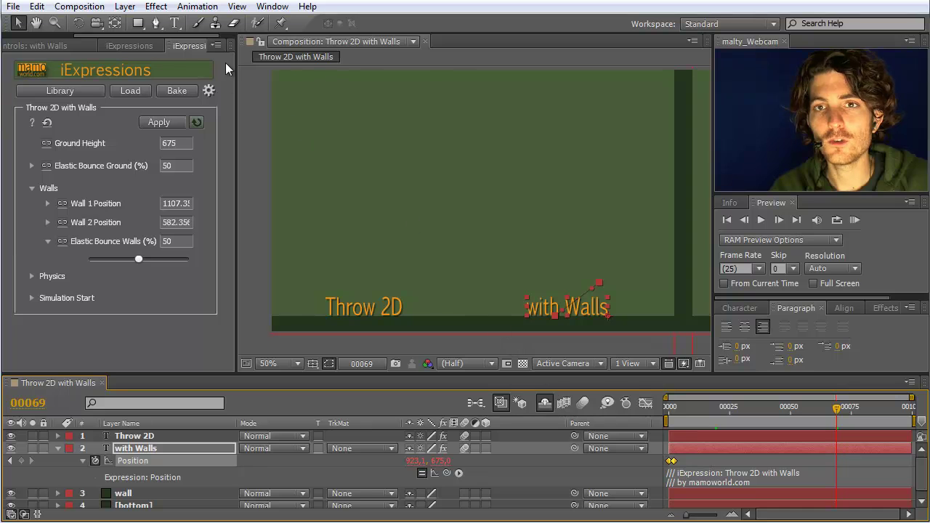
Open the KeyTweak panel from the Window menu and dock it in the left panel group.
{"action": "left_click", "coordinate": [271, 8]}
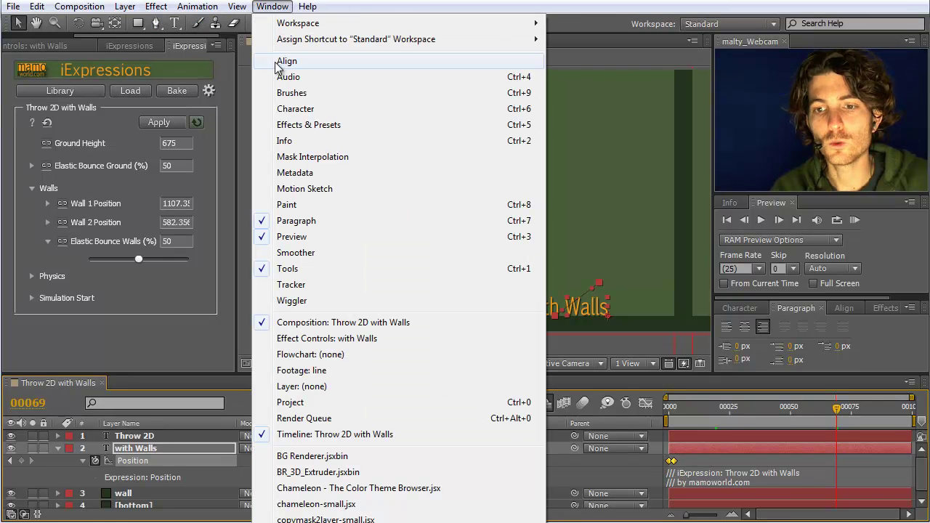
{"action": "left_click", "coordinate": [267, 434]}
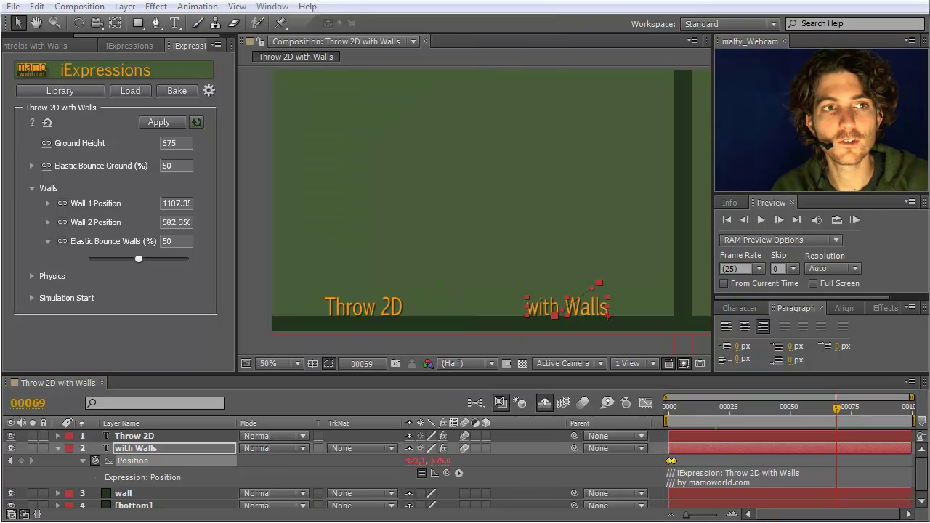
{"action": "left_click_drag", "start_coordinate": [82, 97], "coordinate": [72, 199]}
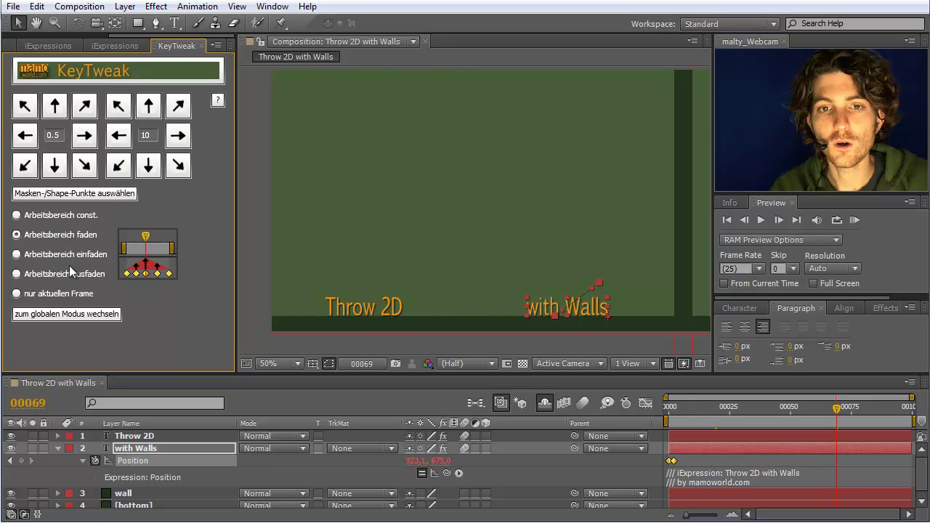
Set KeyTweak to Arbeitsbereich const. and limit the work area to the throw's first frames.
{"action": "left_click", "coordinate": [16, 215]}
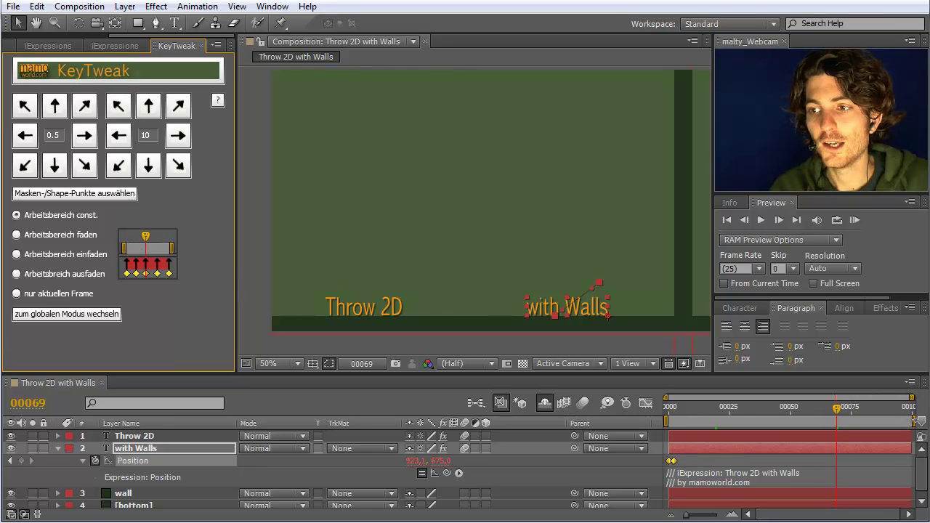
{"action": "left_click", "coordinate": [670, 461]}
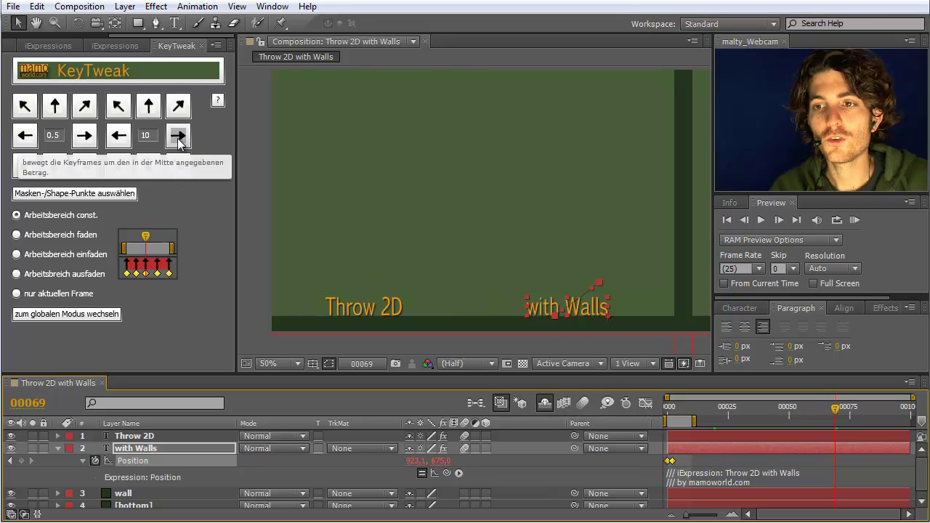
{"action": "left_click_drag", "start_coordinate": [834, 404], "coordinate": [639, 416]}
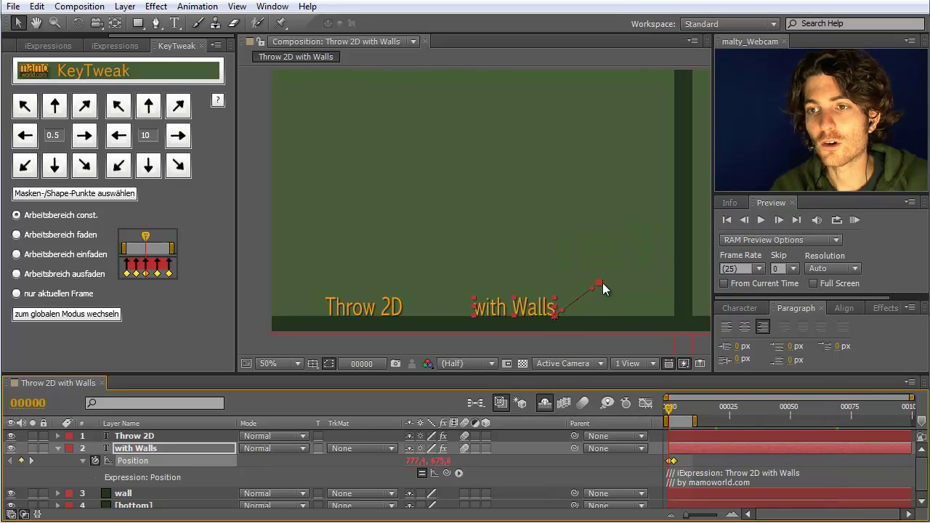
{"action": "left_click_drag", "start_coordinate": [674, 407], "coordinate": [853, 416]}
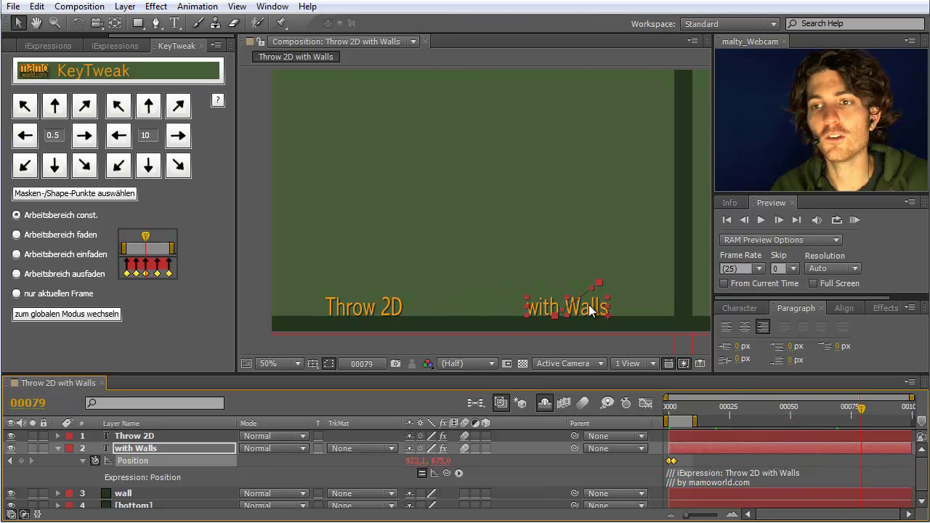
Nudge the throw keyframes right seven times so the text rests near Position 953.6, 675.0.
{"action": "left_click", "coordinate": [179, 136]}
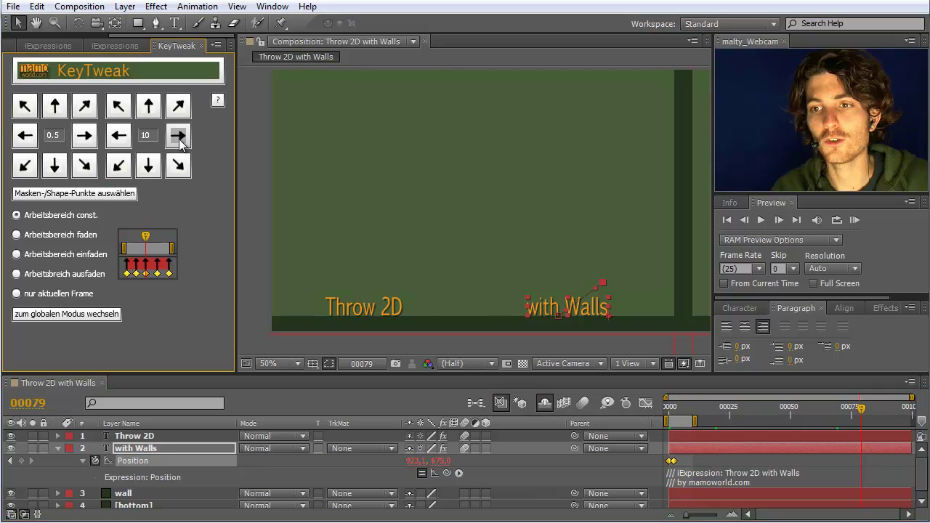
{"action": "left_click", "coordinate": [179, 136]}
{"action": "left_click", "coordinate": [179, 138]}
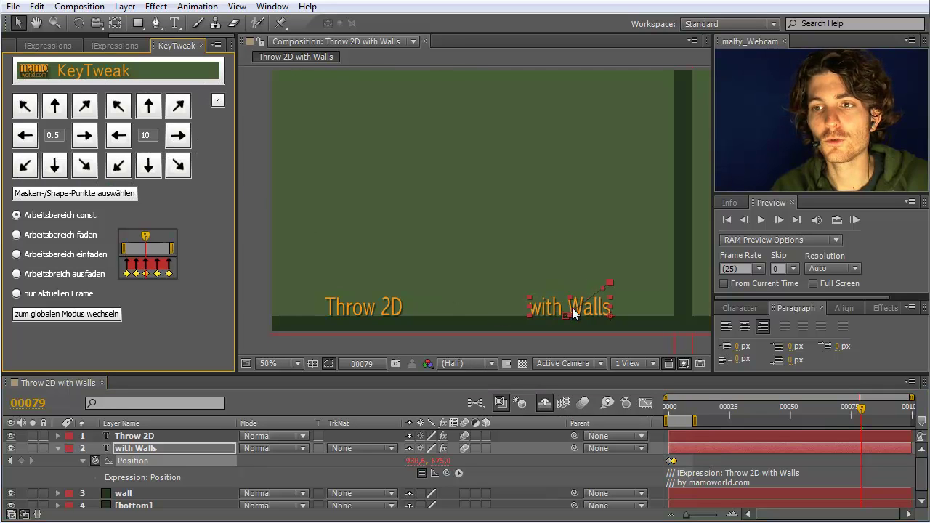
{"action": "left_click", "coordinate": [178, 136]}
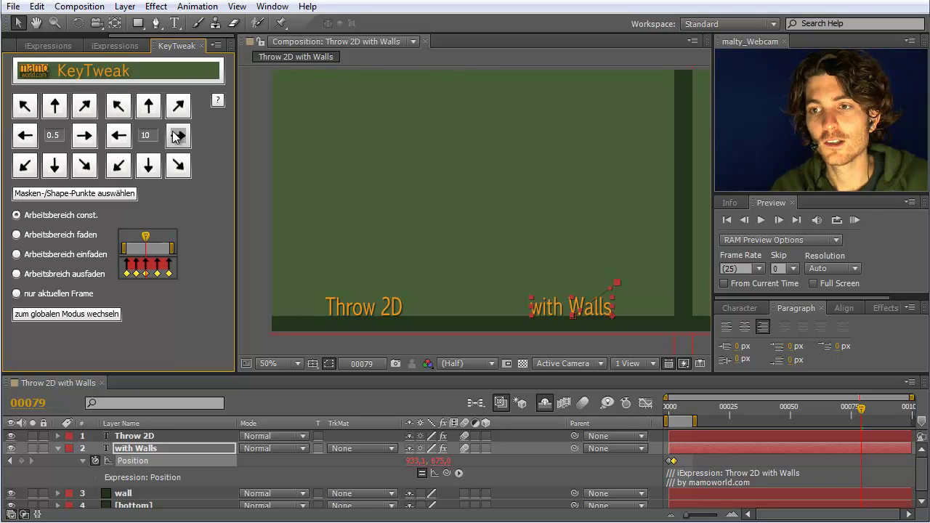
{"action": "left_click", "coordinate": [176, 136]}
{"action": "left_click", "coordinate": [176, 136]}
{"action": "left_click", "coordinate": [177, 136]}
{"action": "left_click", "coordinate": [177, 136]}
{"action": "left_click", "coordinate": [176, 136]}
{"action": "left_click", "coordinate": [176, 136]}
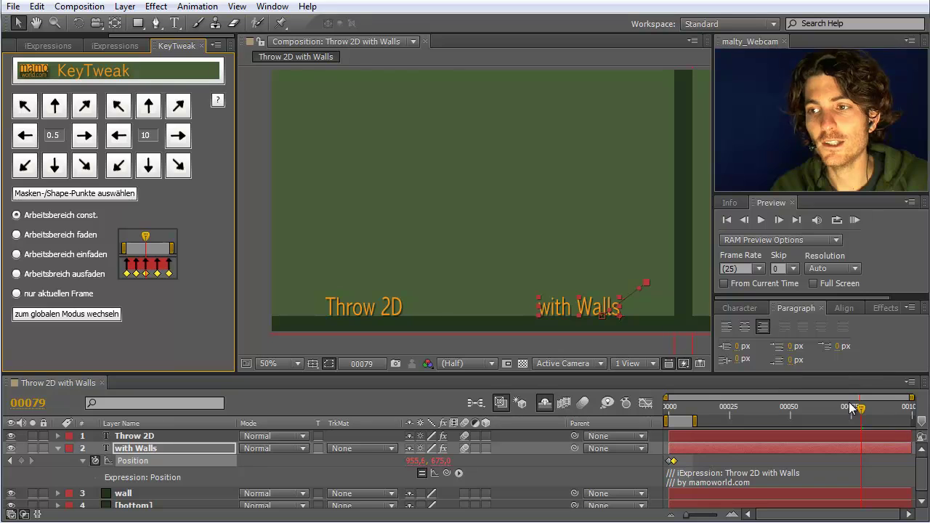
Shift the throw keyframes left three times by 10 to settle at 933.1, then deselect the layer.
{"action": "left_click_drag", "start_coordinate": [859, 412], "coordinate": [833, 399]}
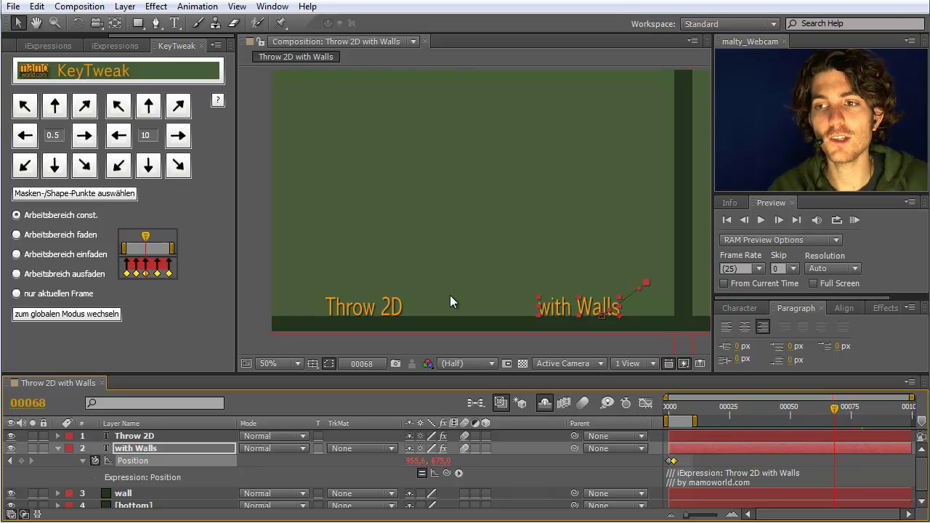
{"action": "left_click", "coordinate": [119, 137]}
{"action": "left_click", "coordinate": [119, 138]}
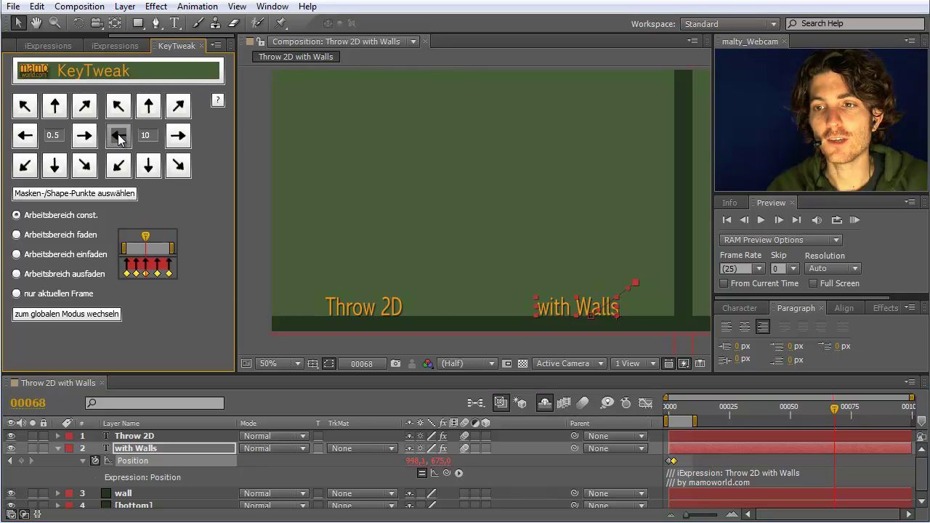
{"action": "left_click", "coordinate": [119, 137]}
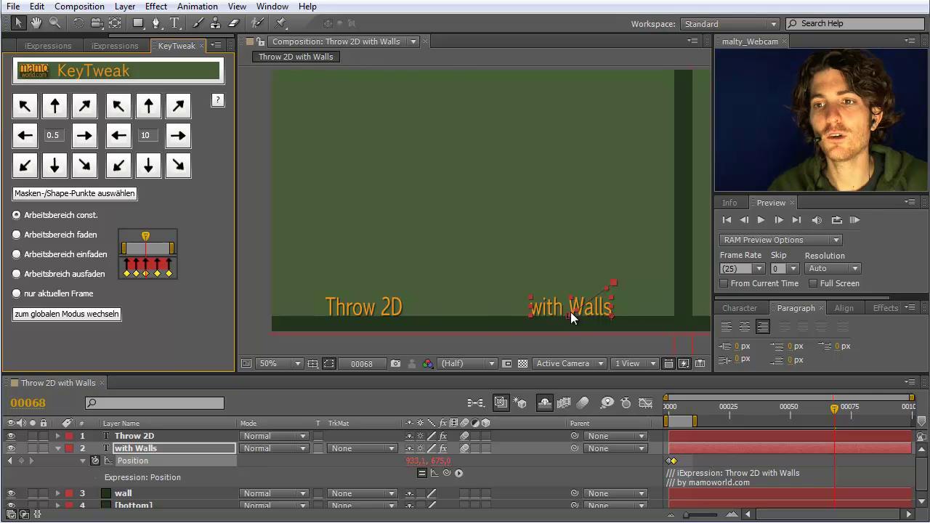
{"action": "left_click", "coordinate": [613, 283]}
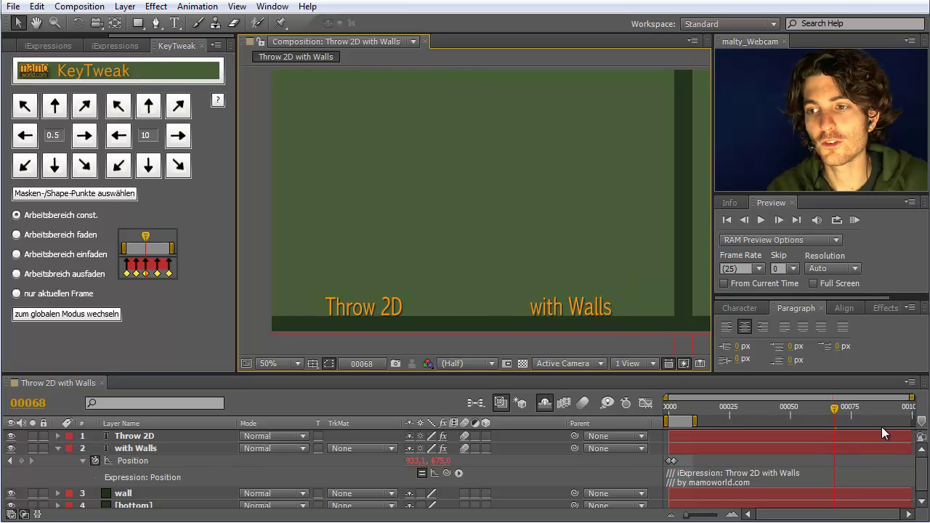